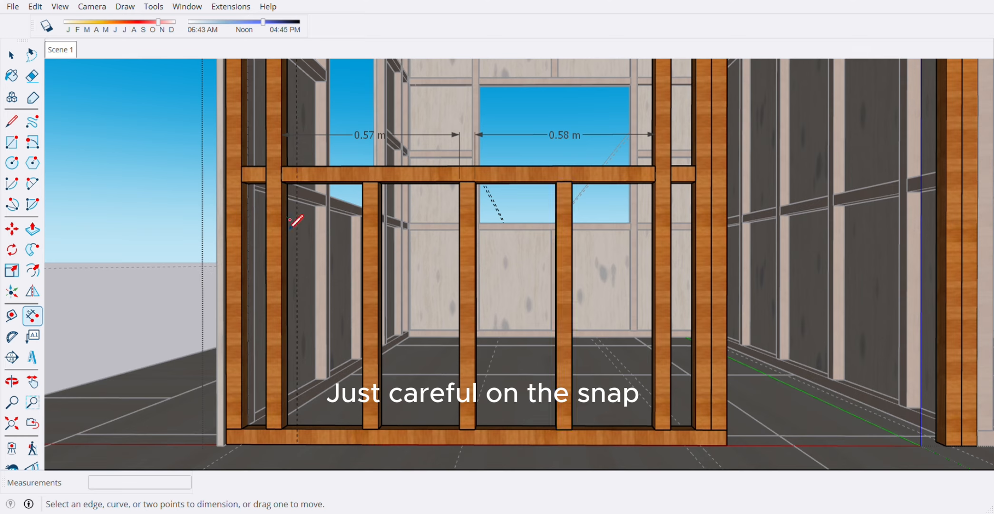
Step: Dimension the two leftmost gaps between the short studs beneath the horizontal rail, placing both dimensions just above the rail
left_click(282, 181)
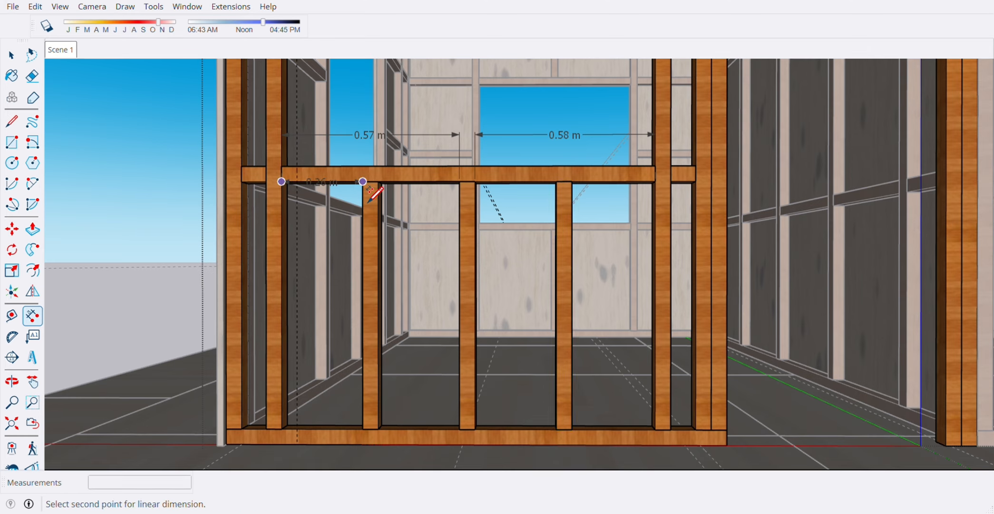
left_click(363, 182)
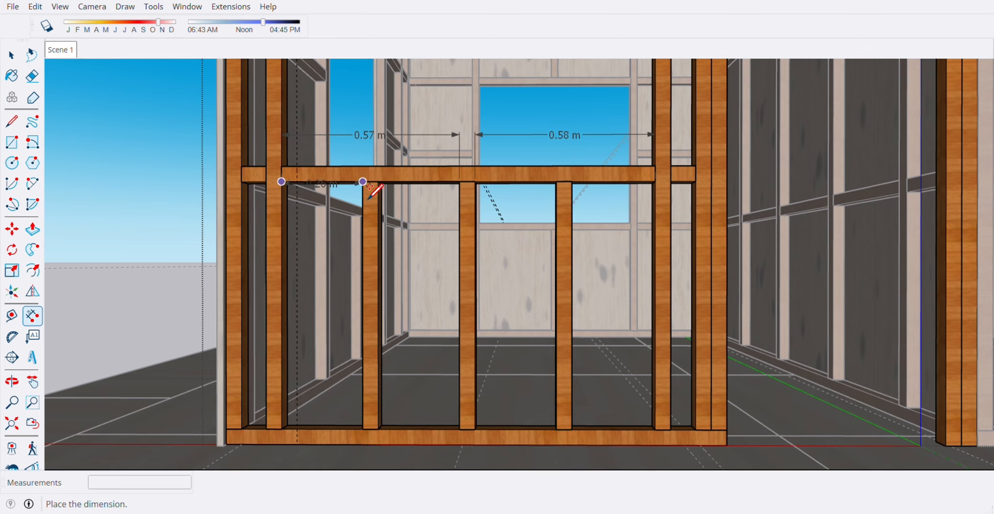
left_click(370, 157)
left_click(378, 180)
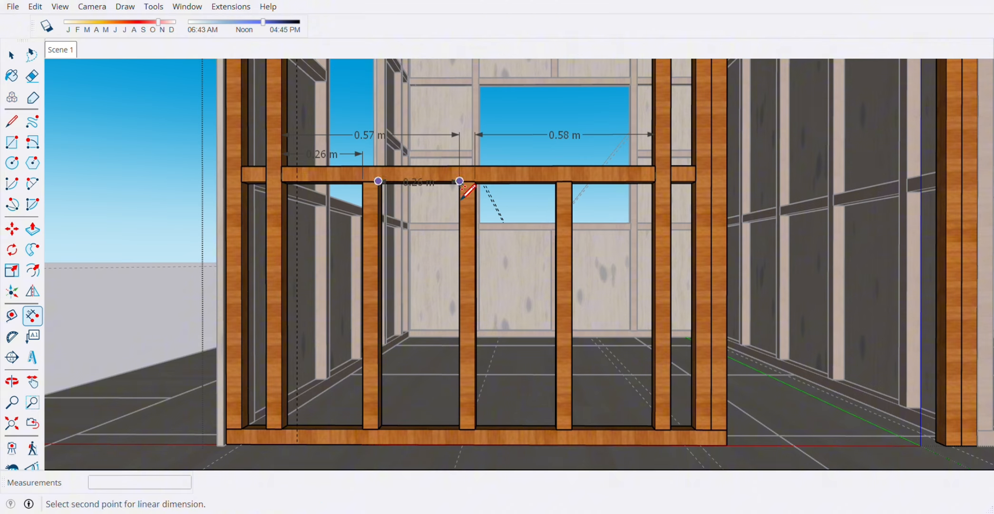
left_click(459, 182)
left_click(467, 161)
Step: Dimension the two remaining gaps from the middle short stud to the right full-height stud, placing them just above the rail
left_click(474, 181)
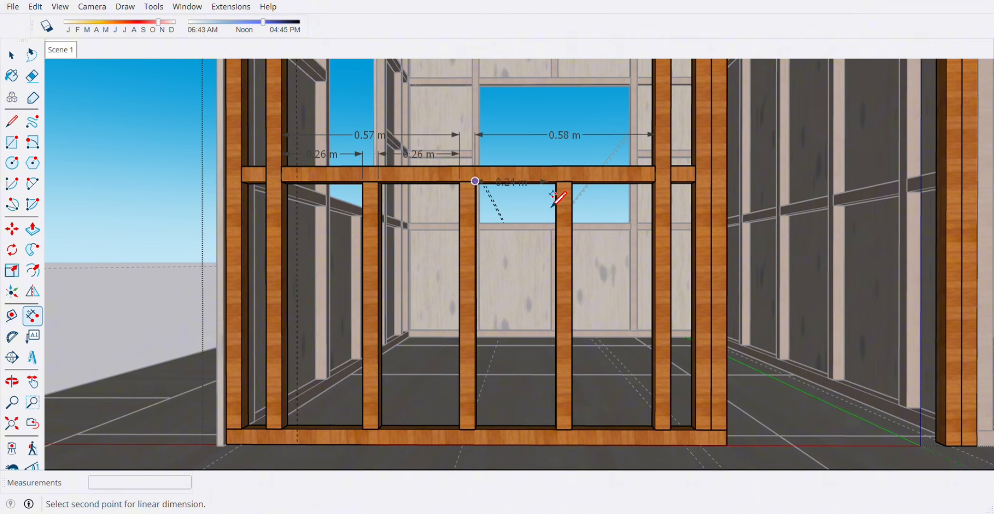
left_click(557, 180)
left_click(568, 161)
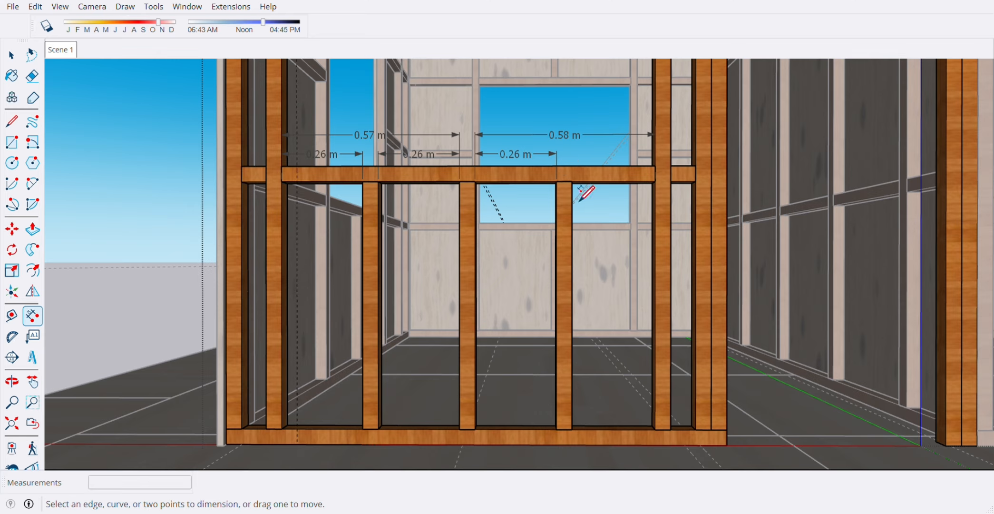
left_click(571, 181)
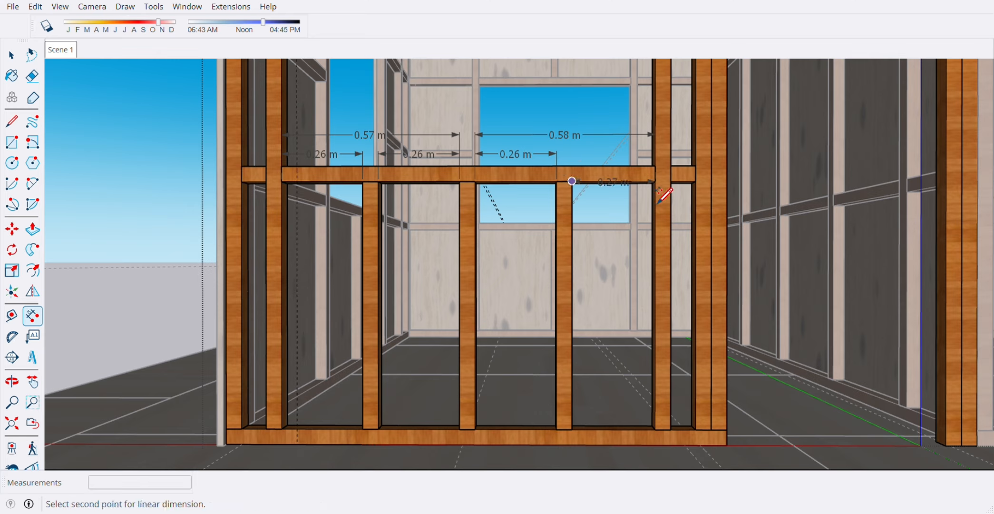
left_click(655, 180)
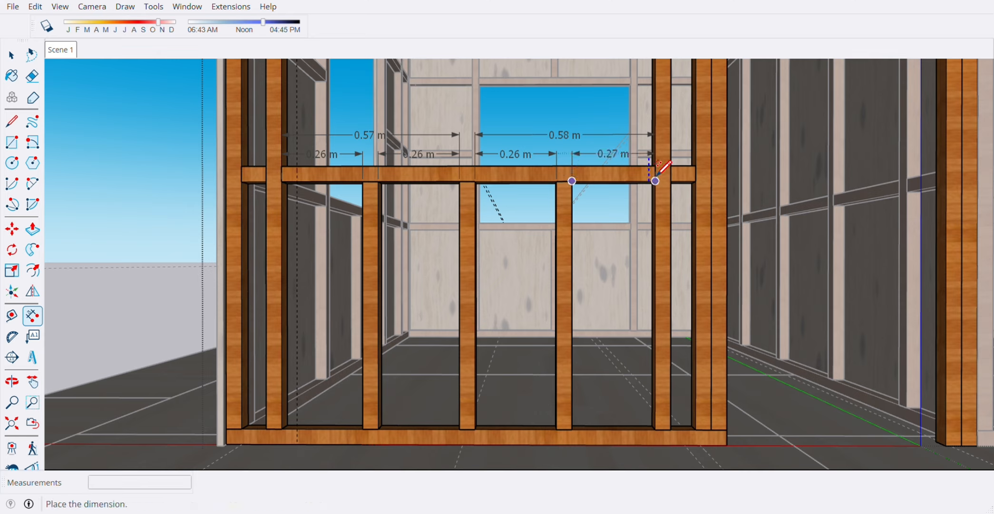
left_click(658, 161)
key("space")
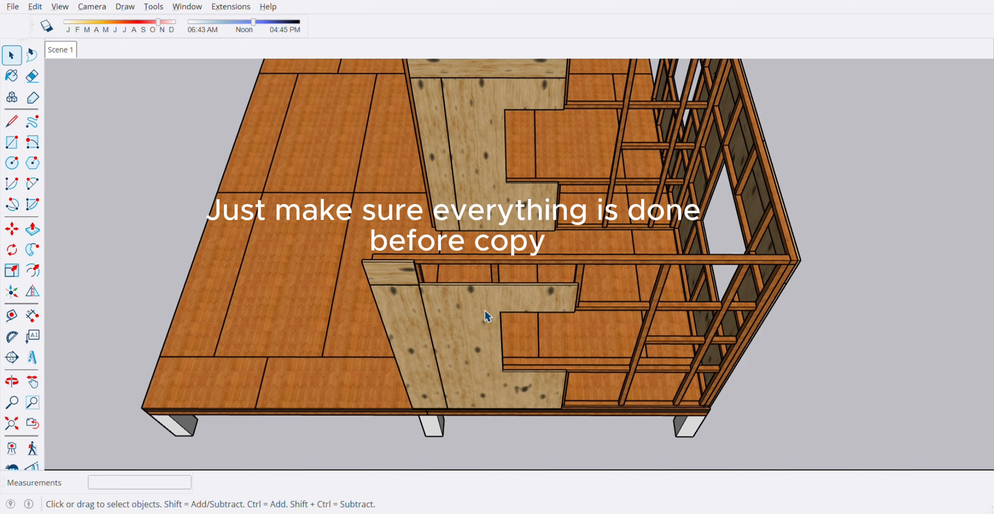
Step: Rotate a copy of the end wall's large plywood panel and short top strip 180° about the wall's centre to cover the other half
left_click(413, 315)
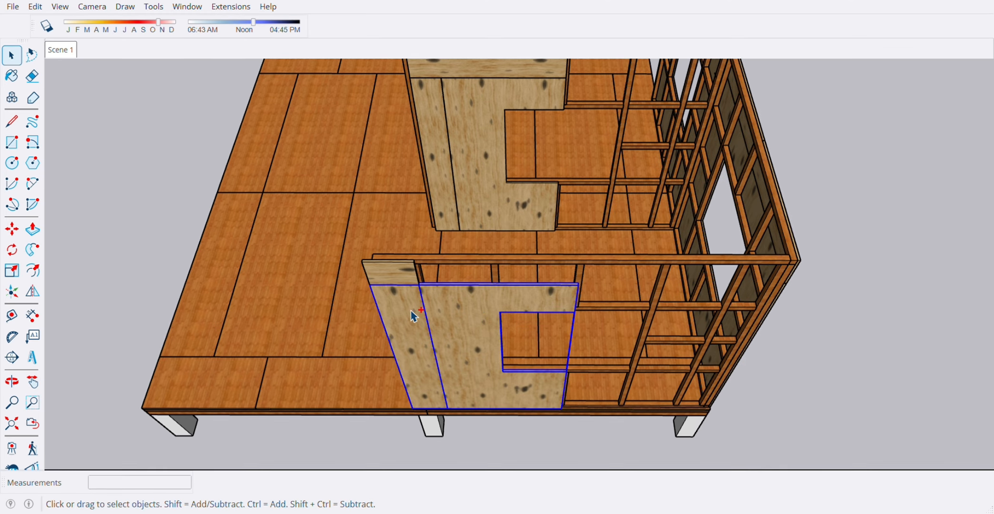
left_click(408, 282, "ctrl")
middle_click_drag(499, 326, 519, 339)
key("space")
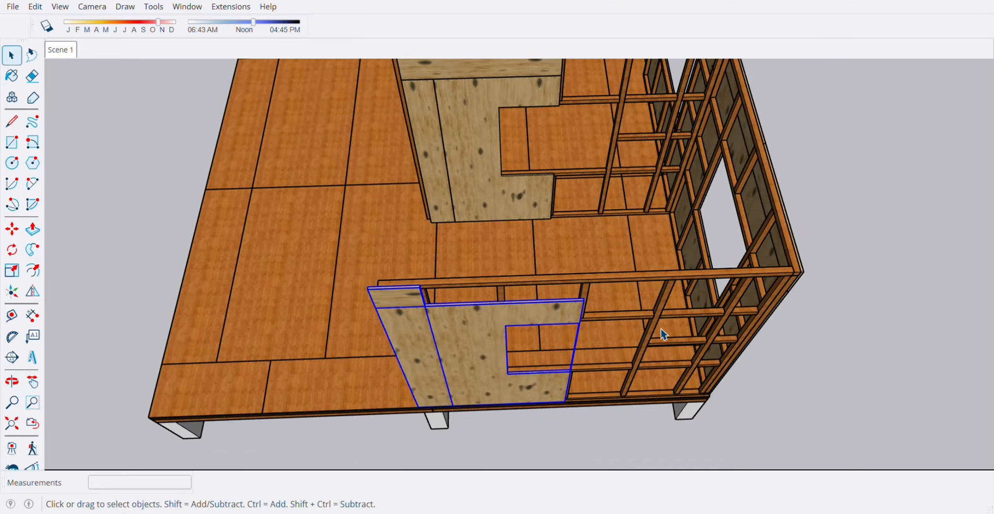
scroll(608, 323, "up", 3)
middle_click_drag(623, 347, 513, 322)
scroll(504, 299, "up", 3)
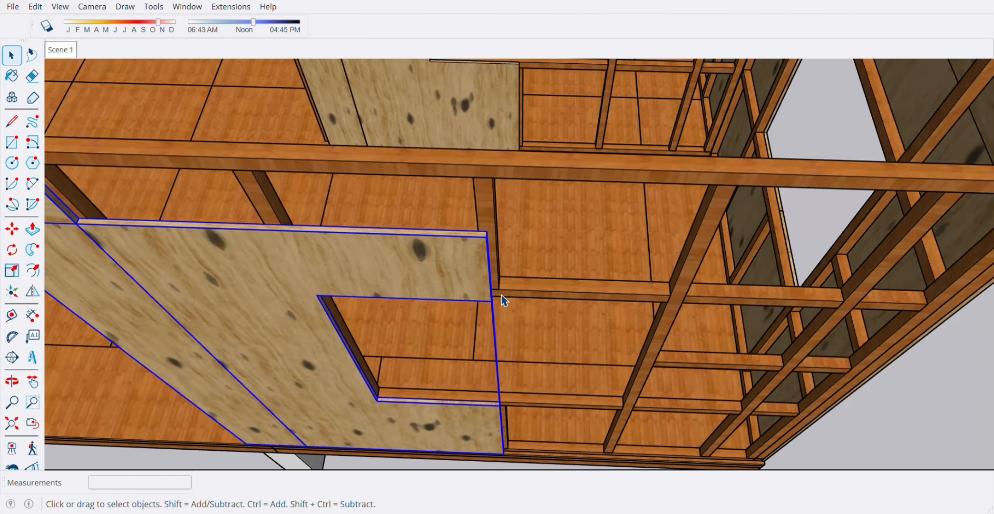
key("q")
scroll(502, 301, "up", 2)
scroll(492, 254, "up", 5)
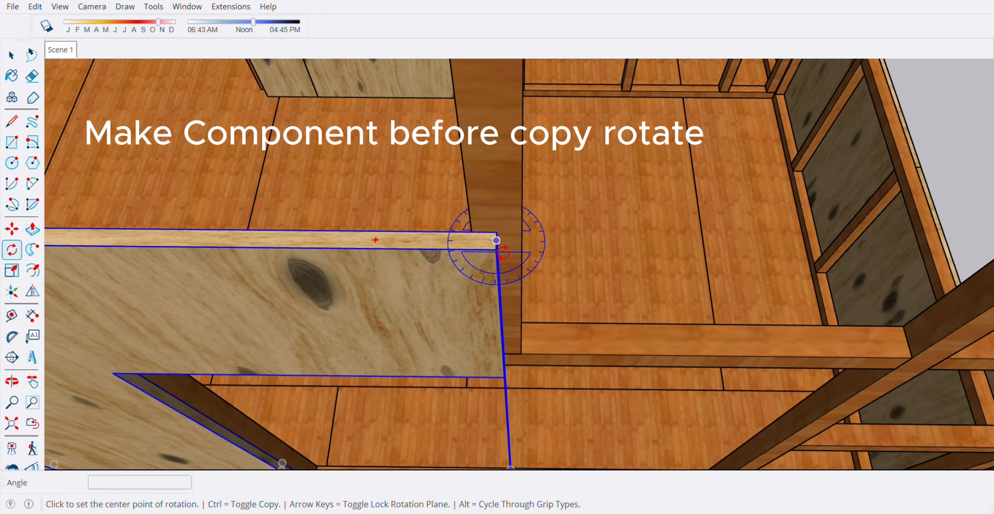
left_click(502, 253)
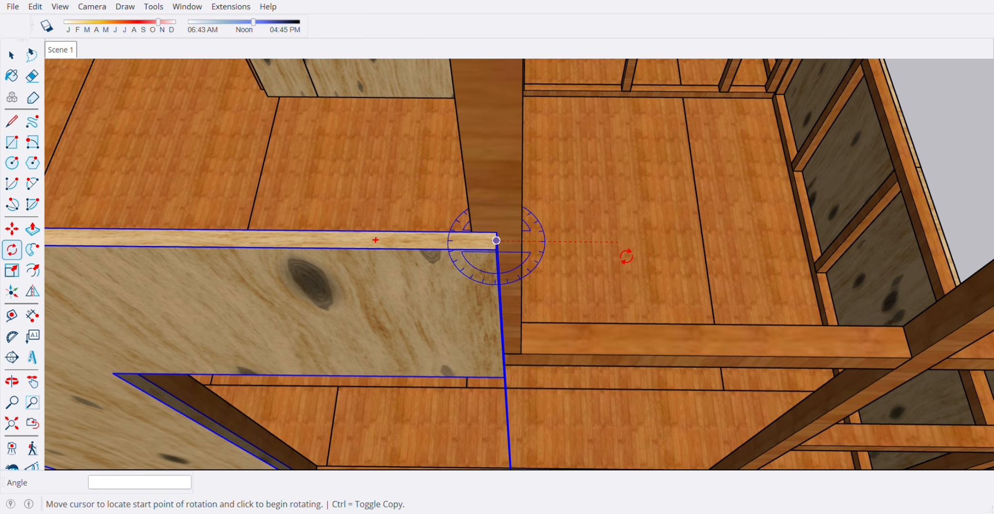
left_click(619, 242)
key("ctrl")
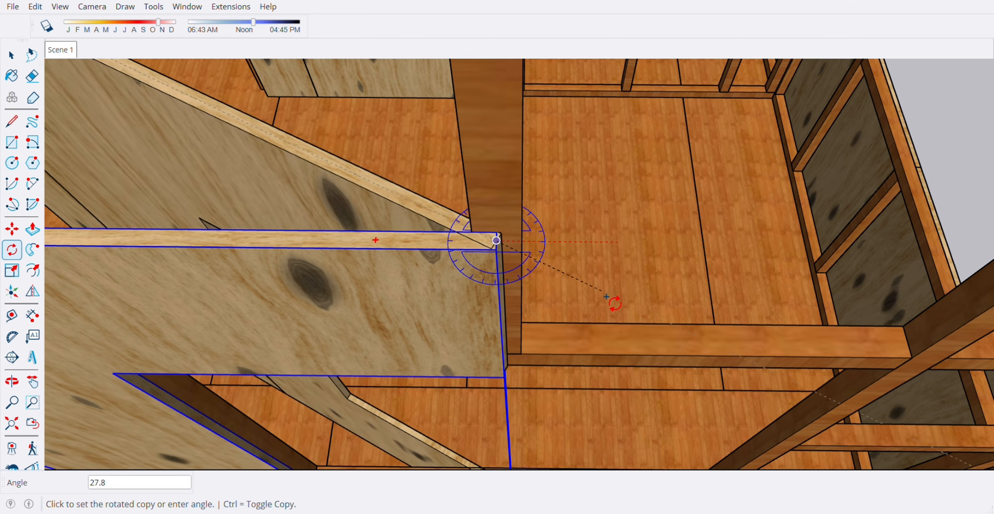
scroll(608, 300, "down", 5)
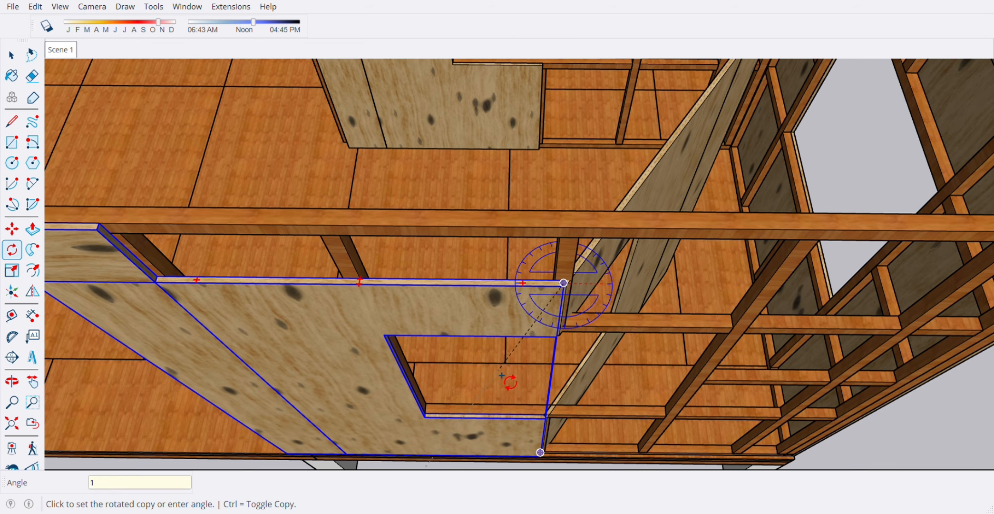
type("180")
key("Return")
scroll(380, 332, "down", 3)
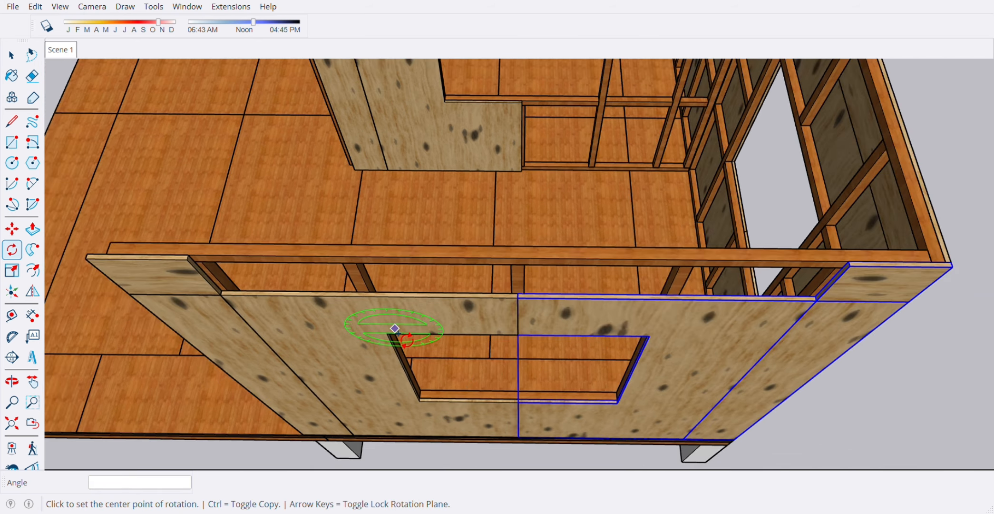
middle_click_drag(521, 390, 519, 408)
key("space")
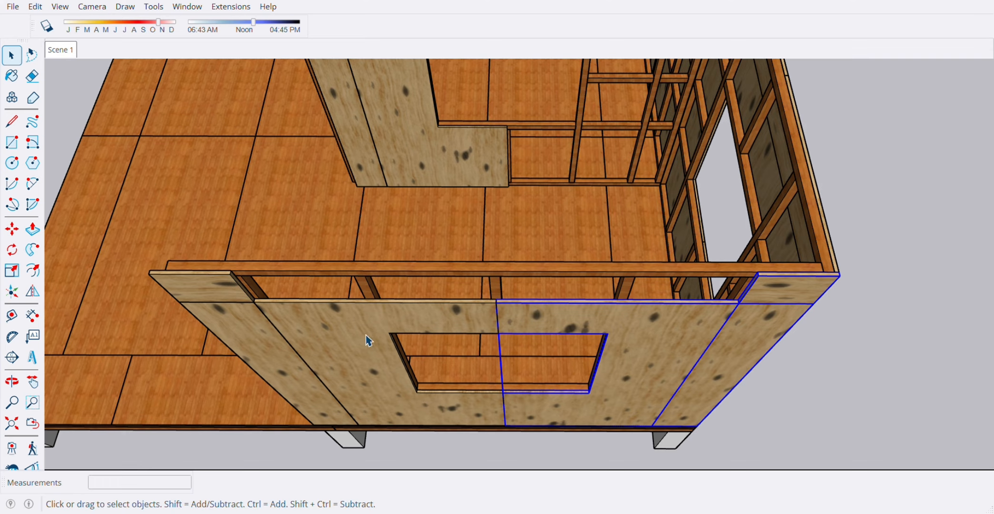
Step: Extend the end wall's short top plywood strip by 1.20 m with Push/Pull so it reaches the wall's centre
double_click(774, 295)
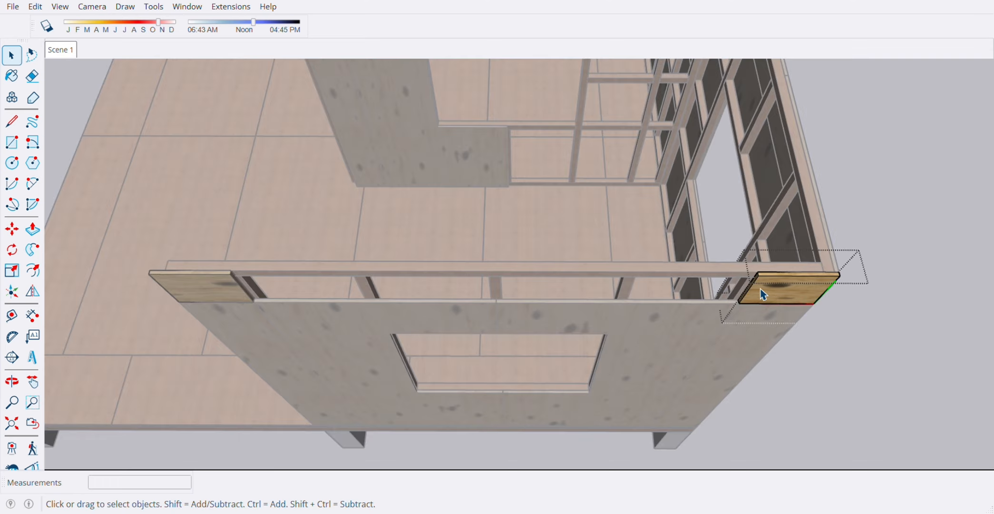
key("p")
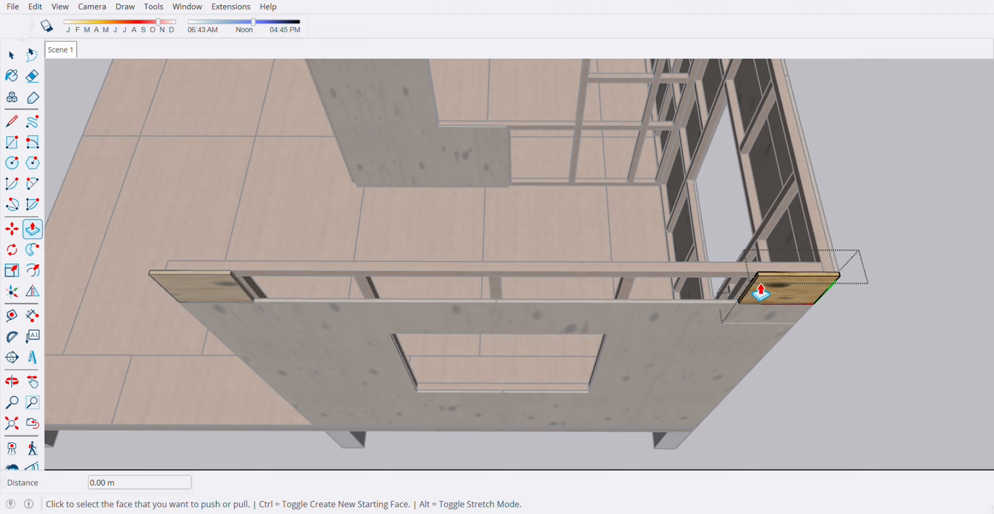
left_click(763, 291)
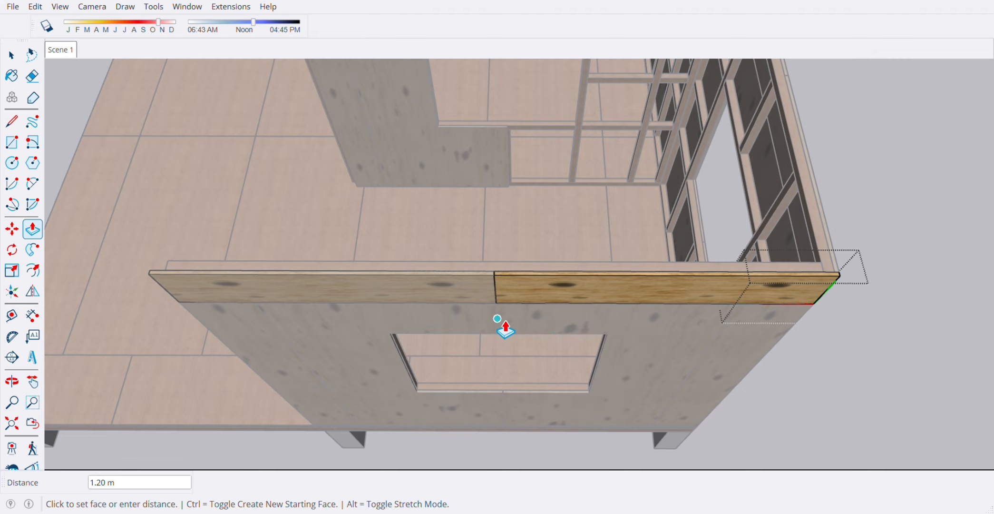
middle_click_drag(506, 328, 581, 367)
key("space")
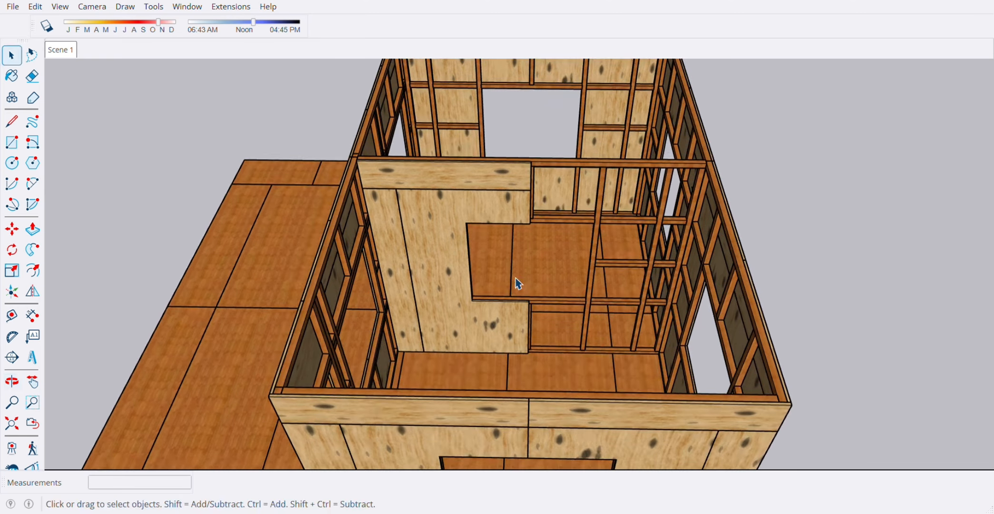
Step: Rotate a copy of the partition wall's large plywood panel and top strip 180° about the wall's centre to cover its open half
scroll(485, 197, "up", 2)
left_click(481, 184)
left_click(441, 216, "shift")
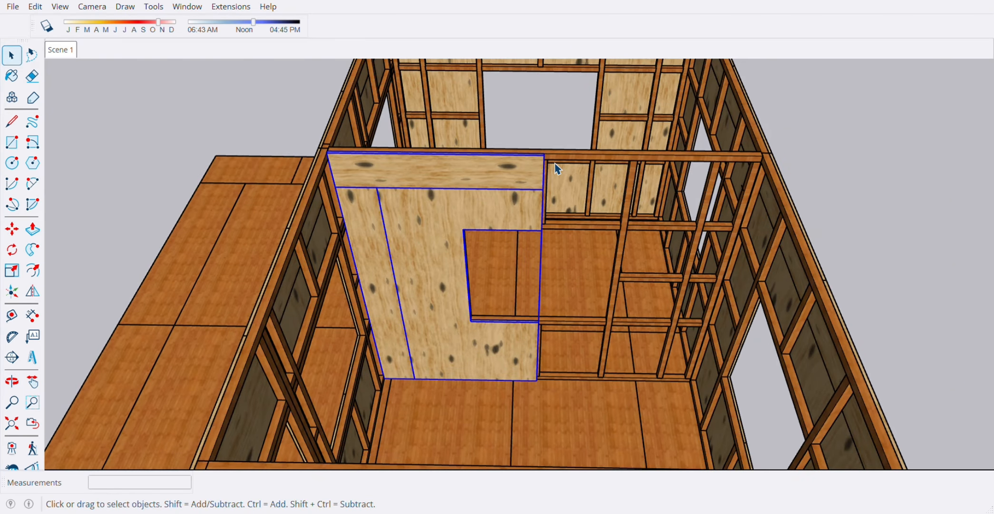
scroll(557, 168, "up", 2)
middle_click_drag(557, 169, 557, 230)
scroll(547, 213, "up", 3)
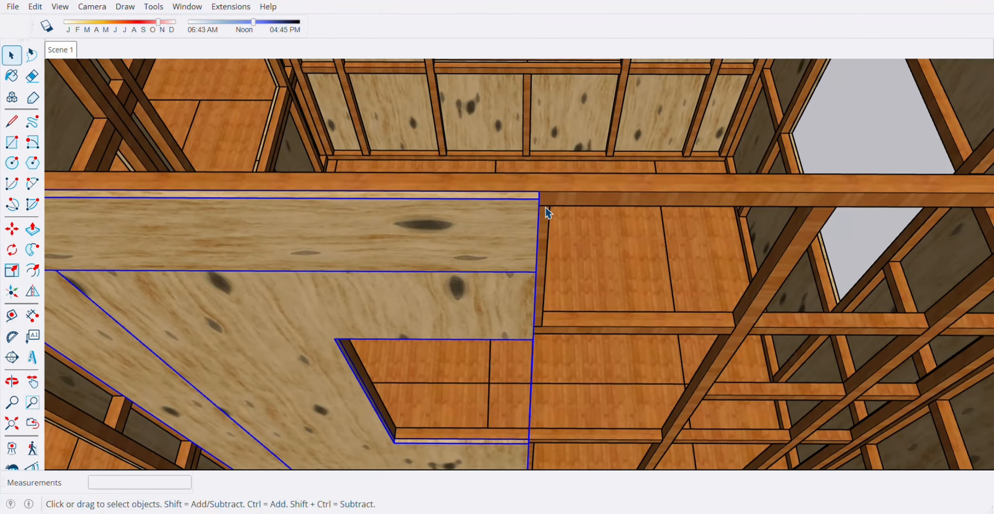
scroll(547, 212, "up", 3)
key("q")
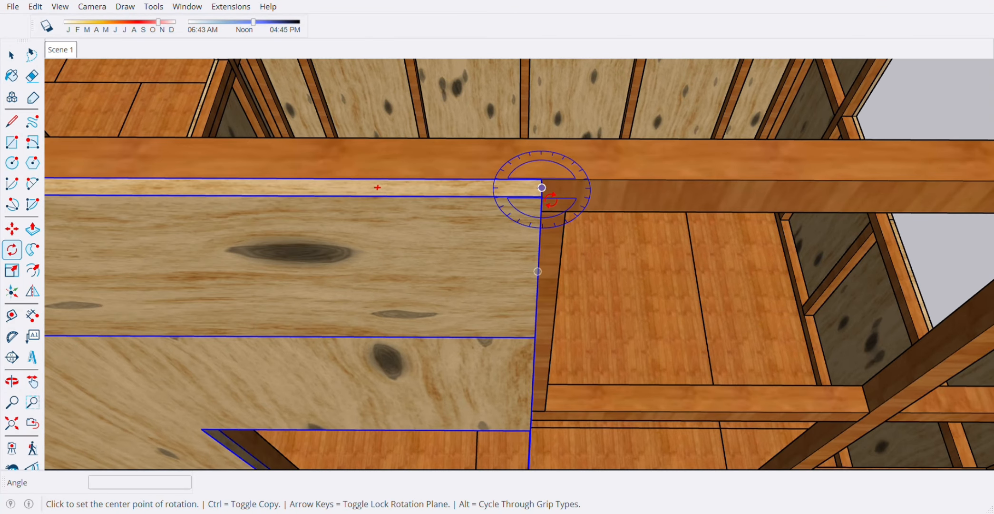
left_click(542, 187)
left_click(614, 199)
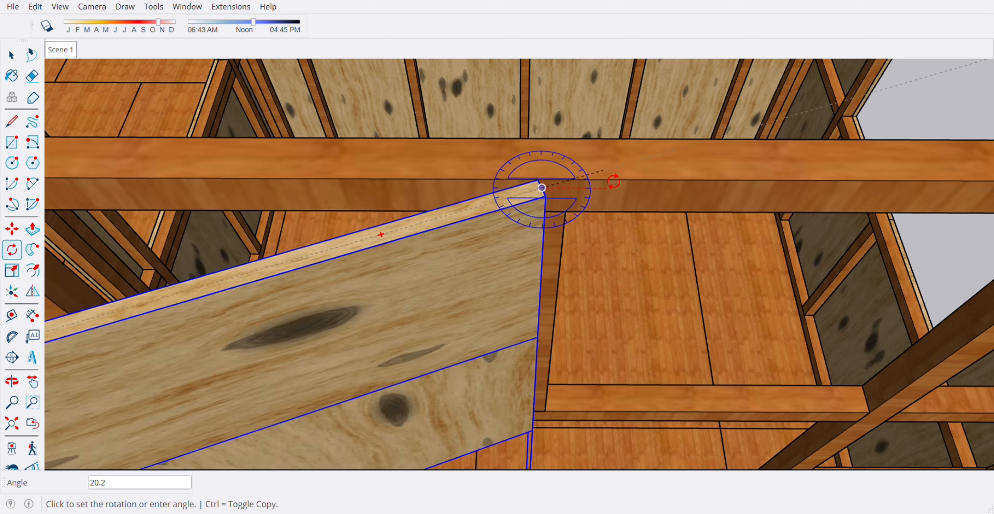
key("ctrl")
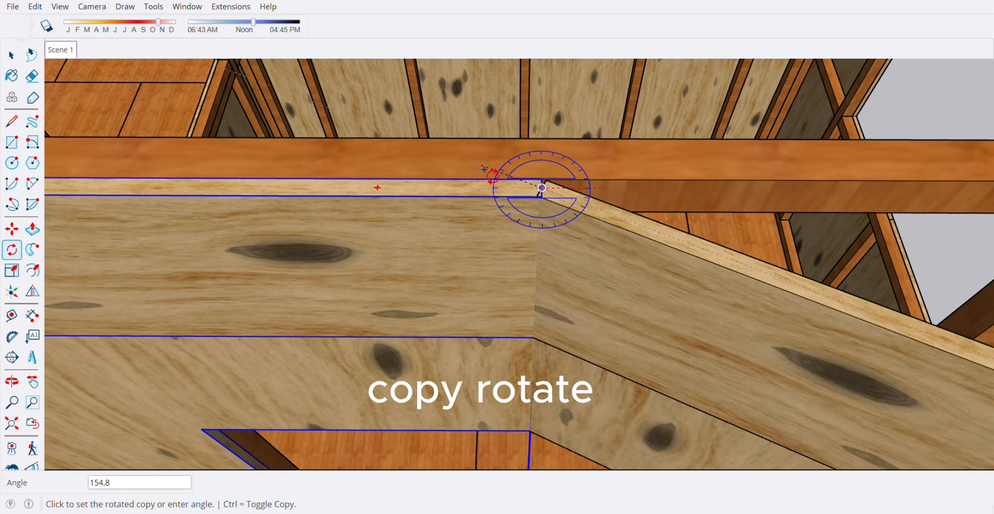
type("18")
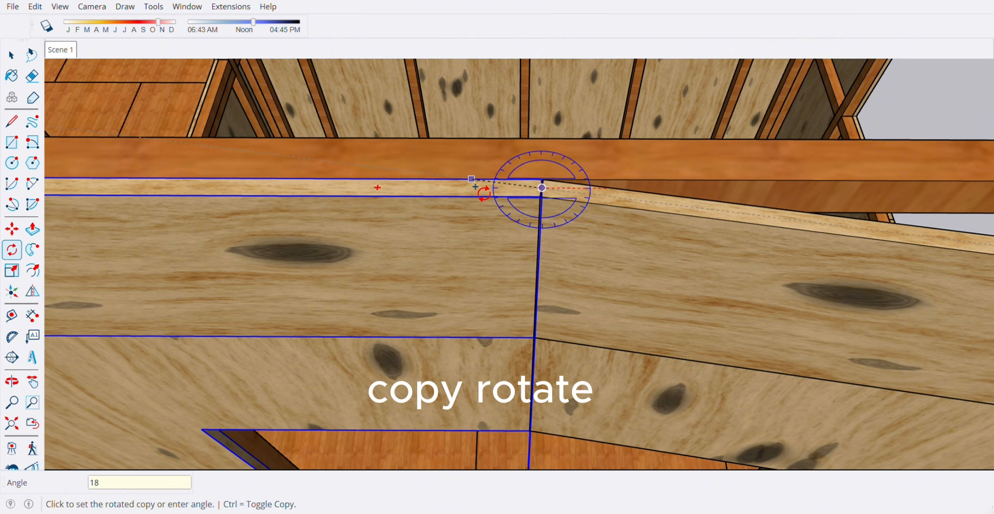
type("0")
key("Return")
scroll(462, 199, "down", 7)
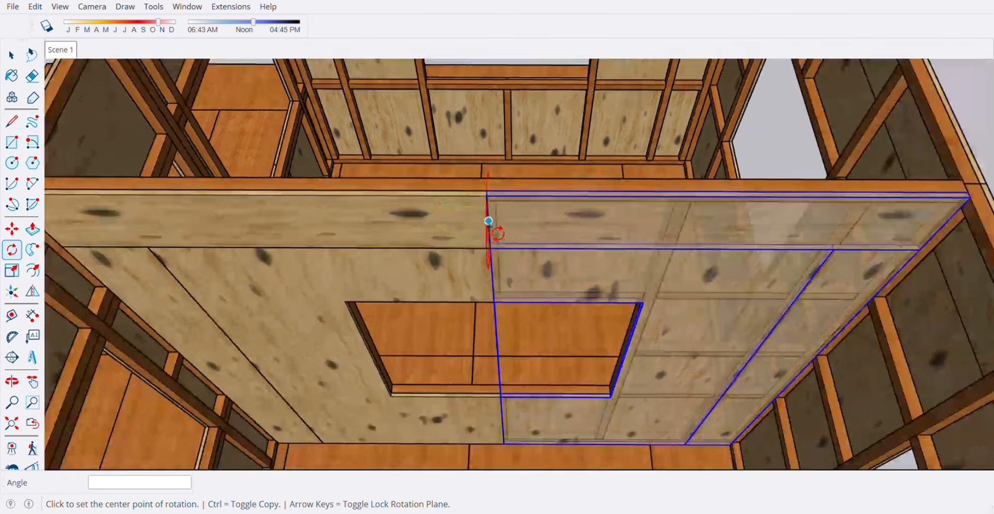
scroll(489, 221, "down", 5)
mouse_move(580, 309)
middle_mouse_down()
mouse_move(572, 295)
mouse_move(594, 298)
middle_mouse_up()
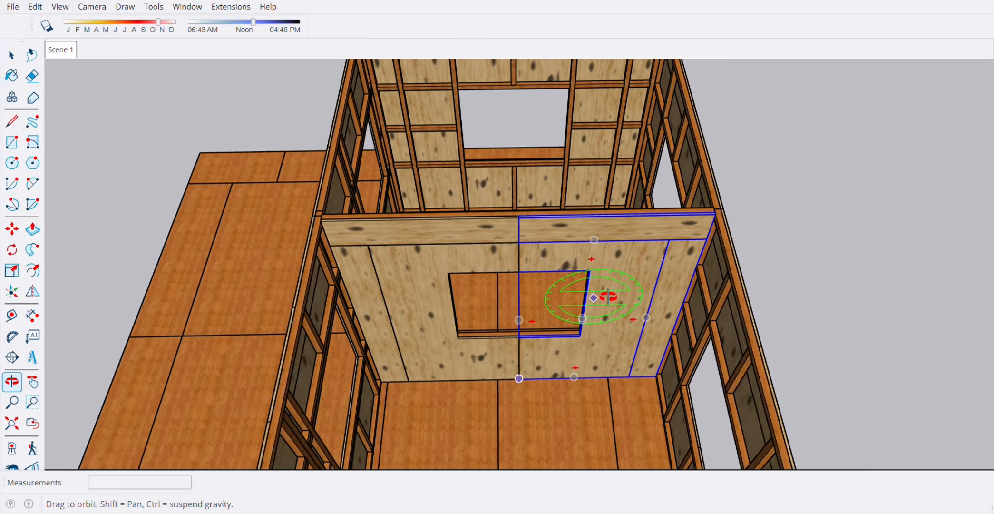
key("space")
Step: Close the partition wall's window opening by extending the plywood panel's inner edge 0.60 m with Push/Pull to the wall's centre
scroll(589, 319, "up", 6)
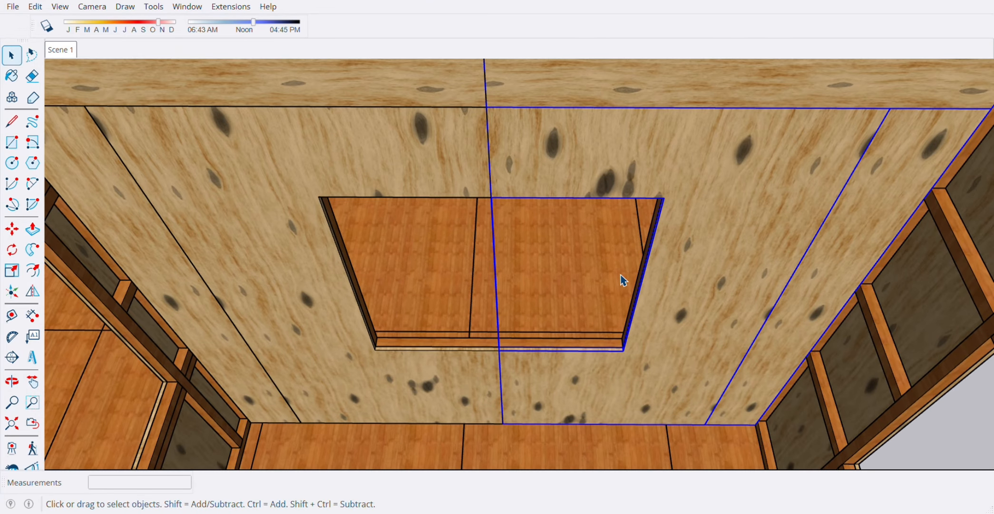
scroll(514, 337, "down", 4)
middle_click_drag(512, 339, 846, 423)
scroll(474, 363, "down", 3)
middle_click_drag(474, 362, 703, 240)
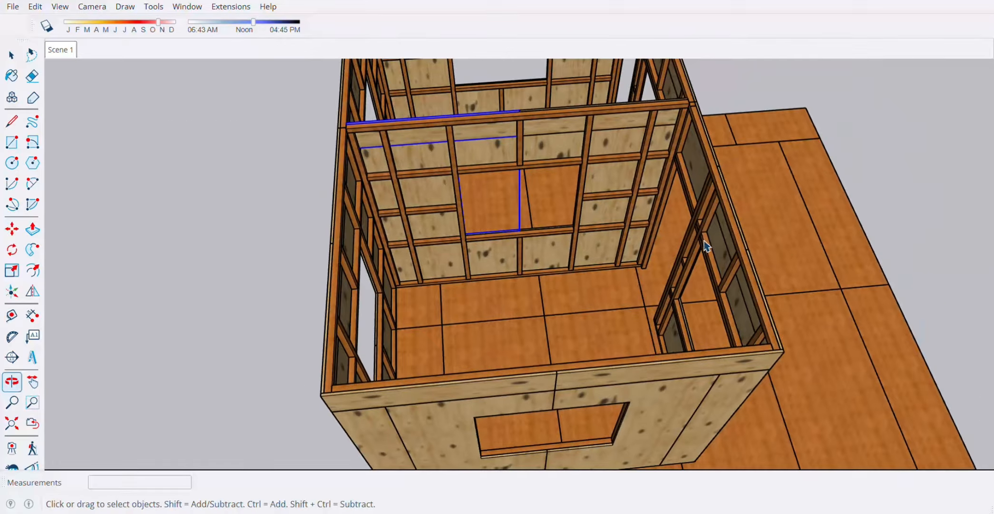
scroll(523, 176, "up", 3)
middle_click_drag(566, 240, 538, 205)
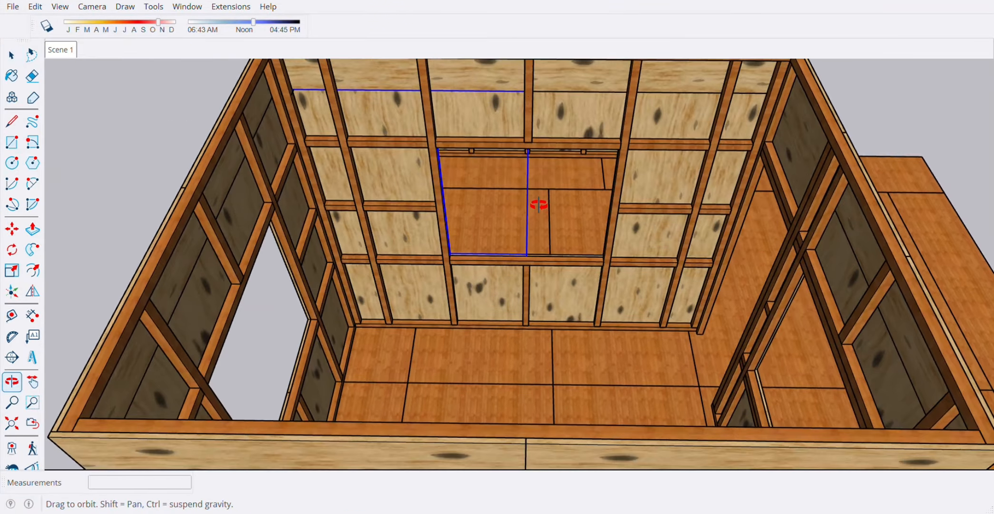
scroll(524, 143, "down", 3)
scroll(570, 177, "up", 5)
middle_click_drag(570, 177, 500, 168)
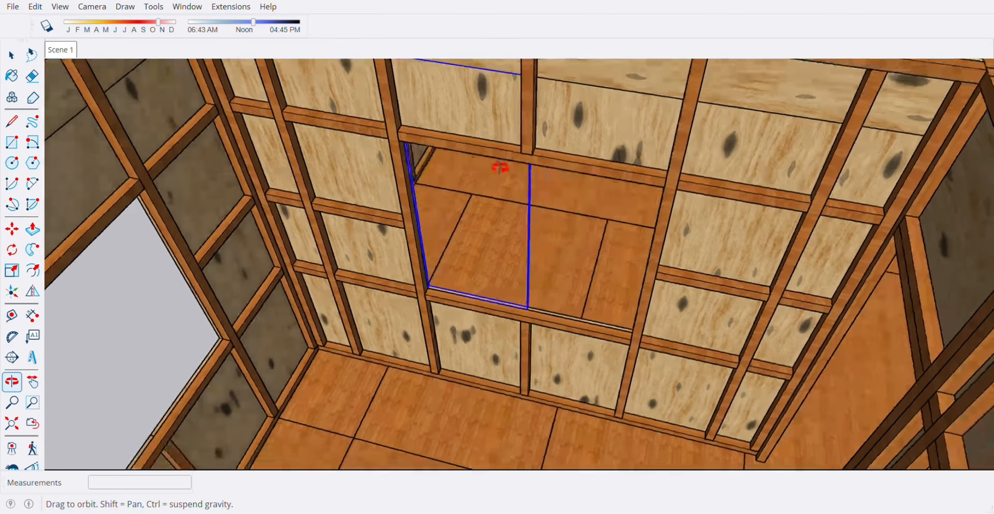
scroll(423, 176, "up", 4)
middle_click_drag(407, 166, 328, 164)
scroll(434, 138, "up", 3)
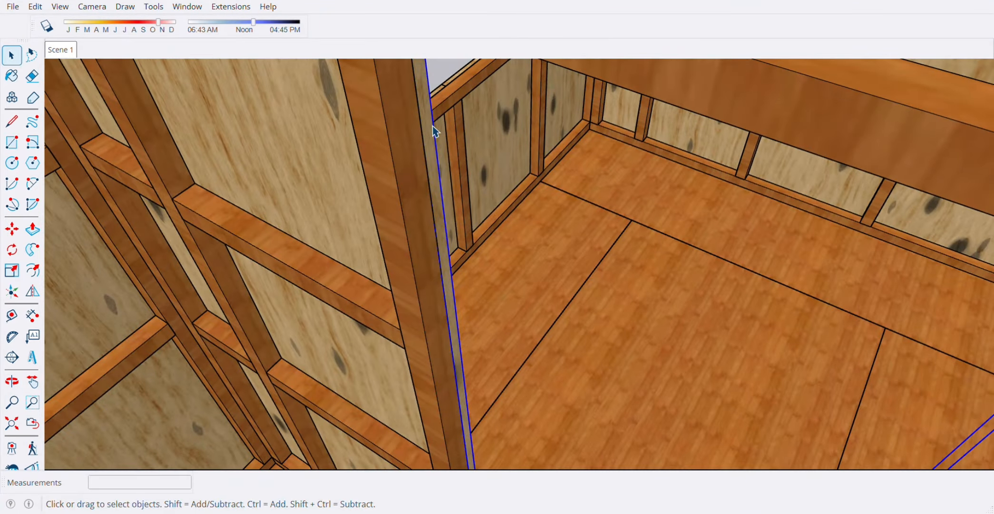
double_click(434, 132)
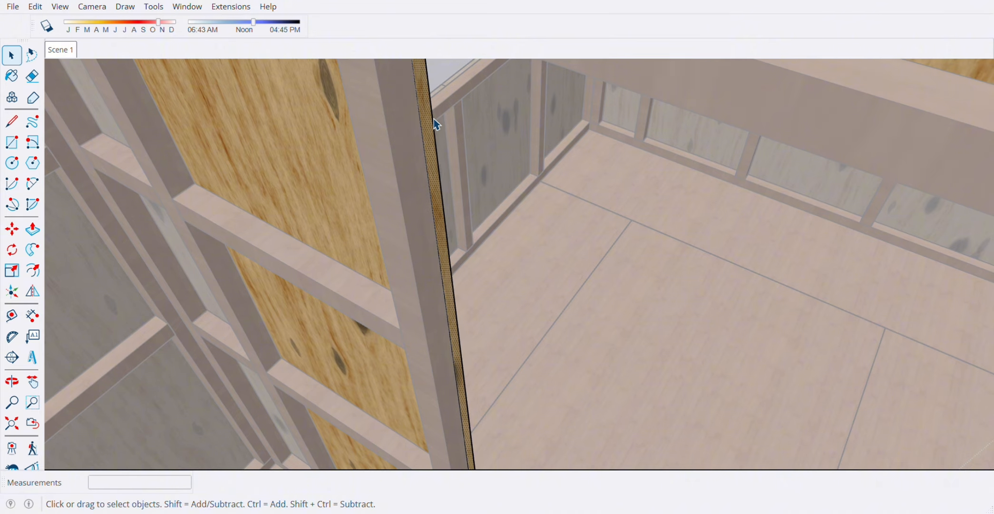
key("p")
left_click(435, 122)
scroll(445, 134, "down", 5)
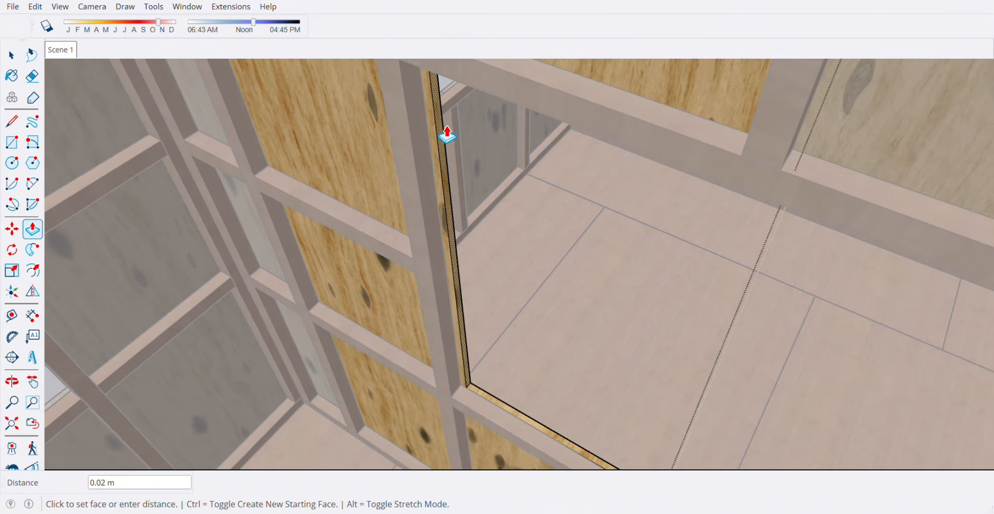
middle_click_drag(447, 134, 526, 146)
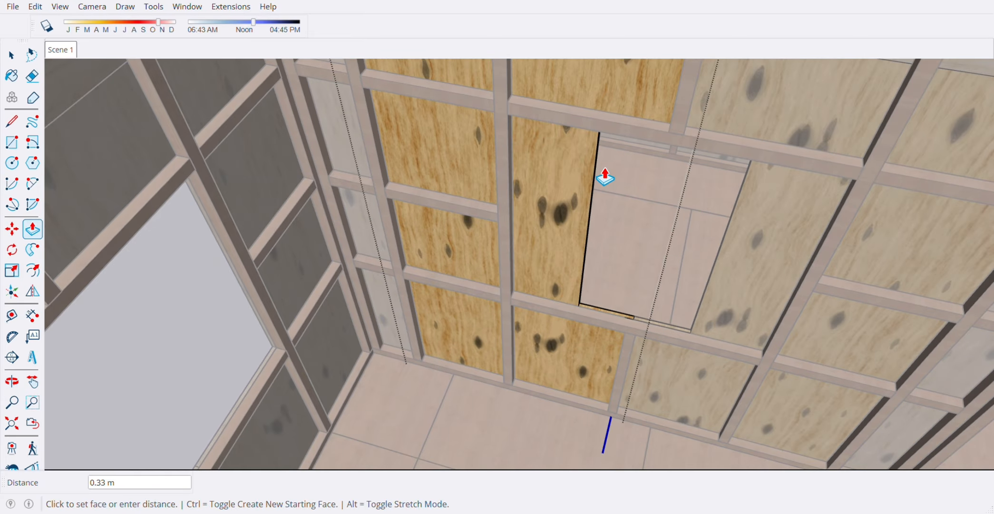
middle_click_drag(604, 179, 546, 213)
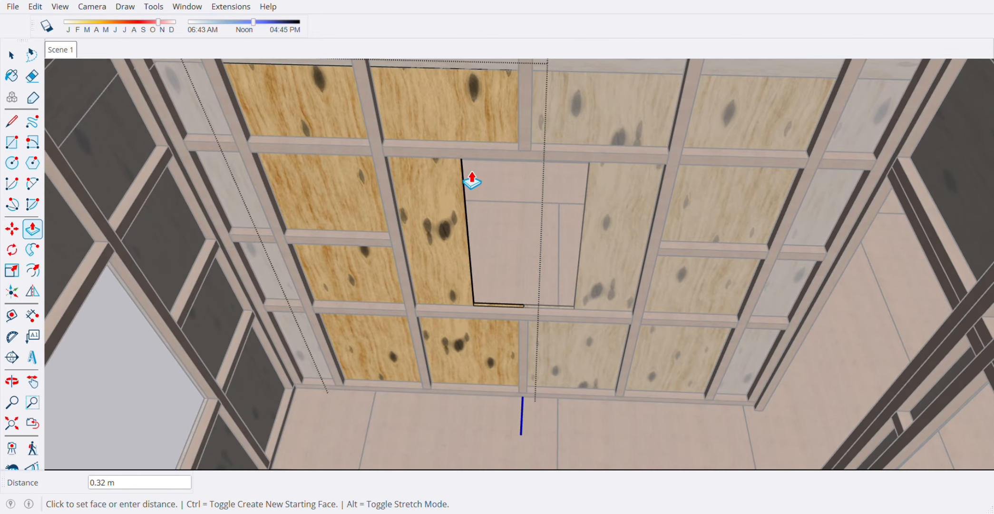
middle_click_drag(483, 184, 497, 184)
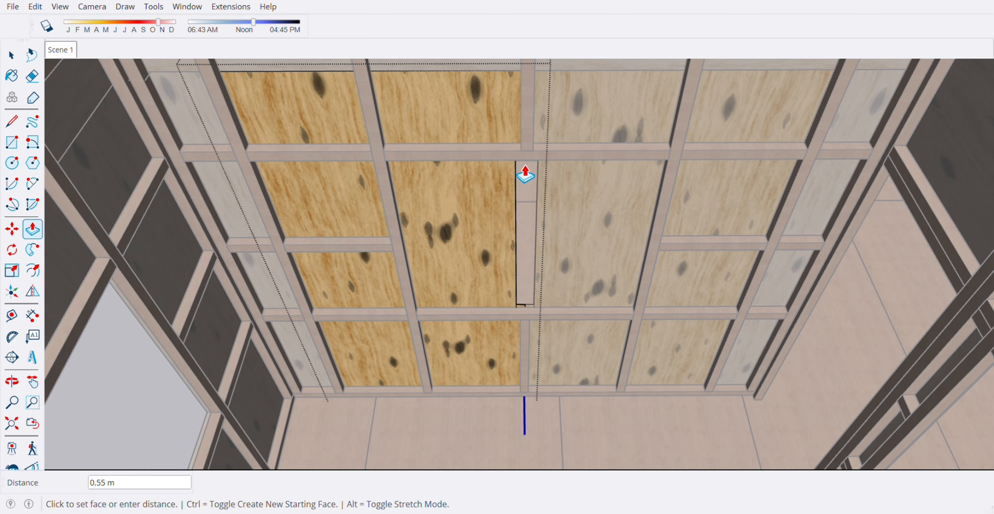
scroll(537, 163, "up", 5)
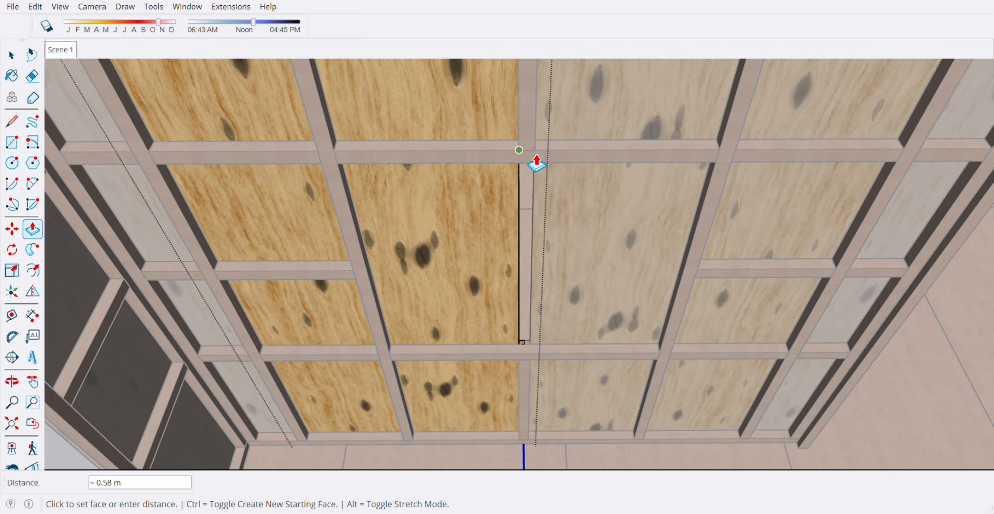
left_click(527, 165)
scroll(494, 185, "down", 2)
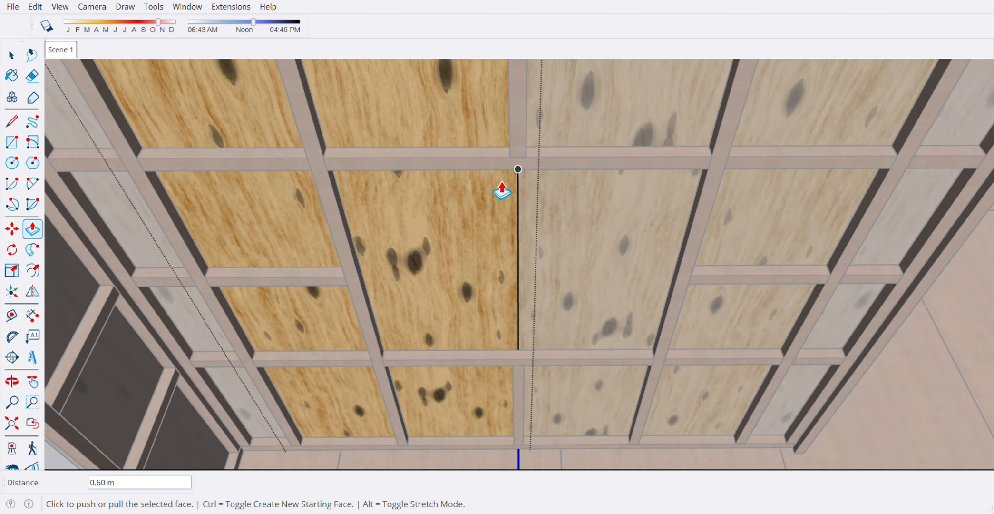
key("space")
Step: Open the partition wall's frame group and delete the two horizontal window rails and the upper short middle stud
scroll(603, 254, "down", 3)
mouse_move(604, 253)
middle_mouse_down()
mouse_move(655, 299)
mouse_move(626, 277)
mouse_move(623, 292)
middle_mouse_up()
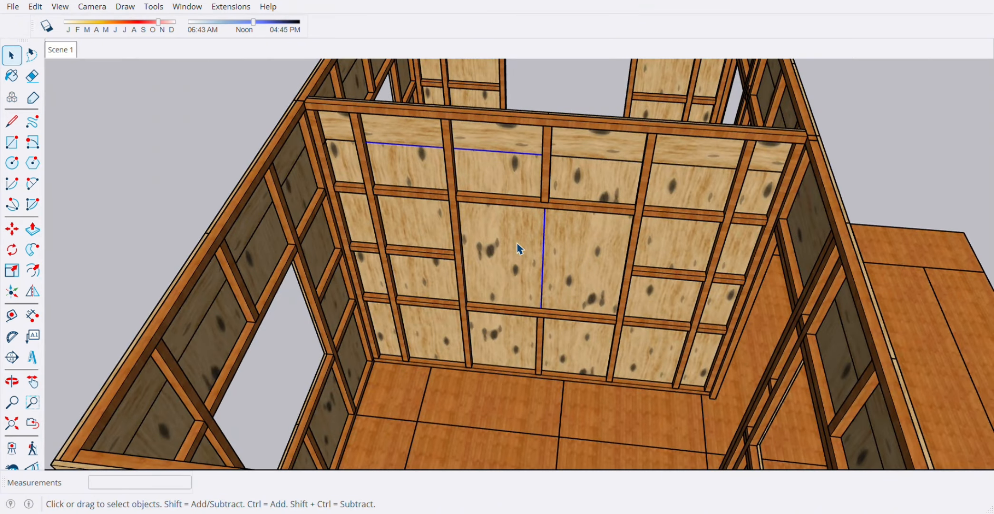
middle_click_drag(551, 244, 526, 217)
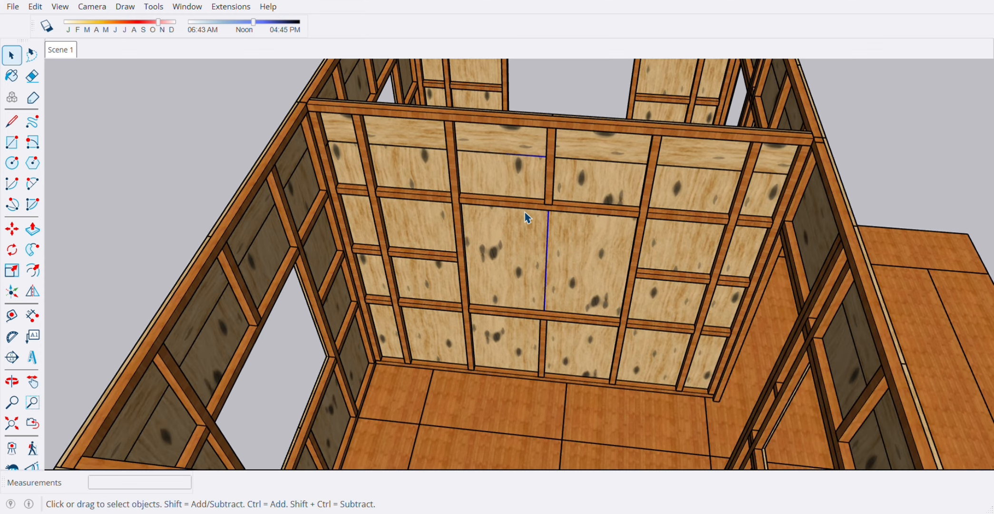
left_click(522, 214)
double_click(522, 214)
left_click(523, 214)
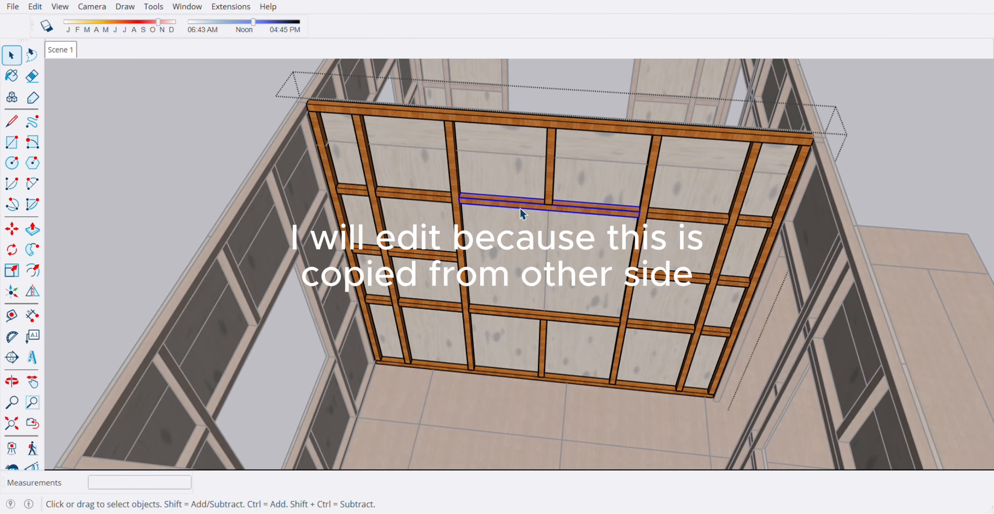
key("Delete")
left_click(525, 317)
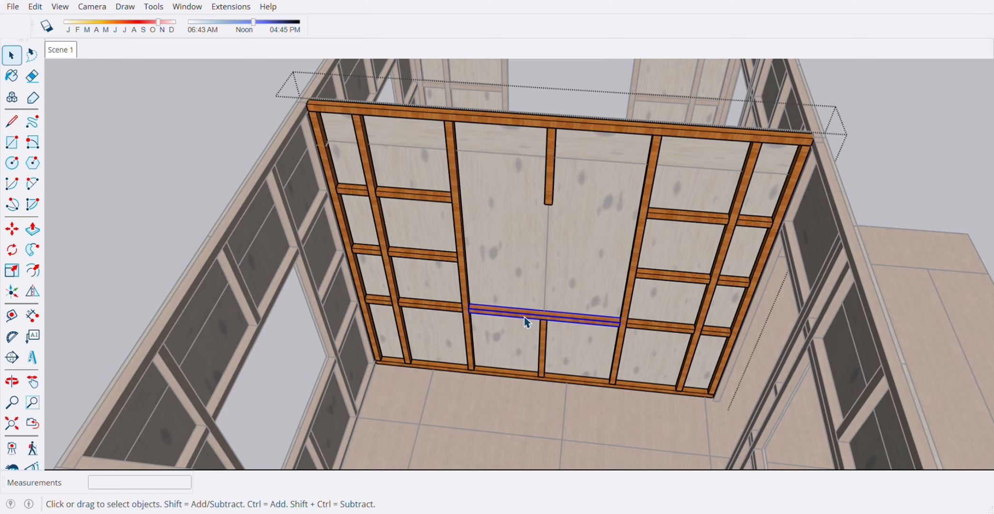
key("Delete")
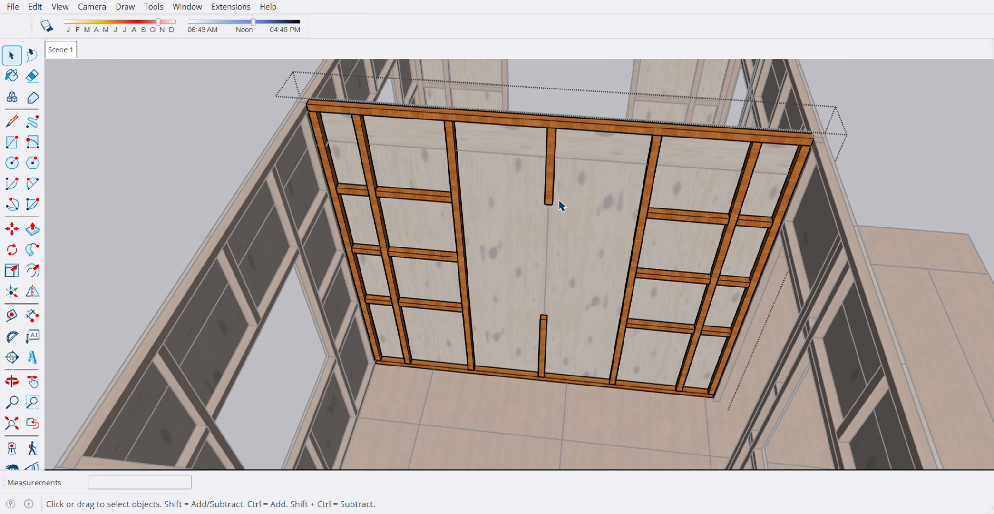
middle_click_drag(558, 202, 532, 215)
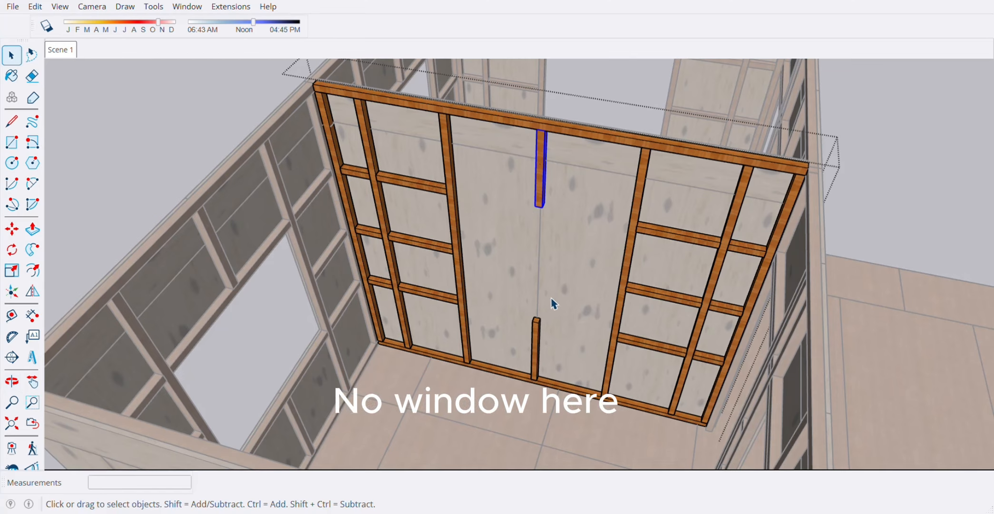
key("Delete")
Step: Extend the partition wall's lower short middle stud up to the top plate with Push/Pull
scroll(554, 302, "up", 2)
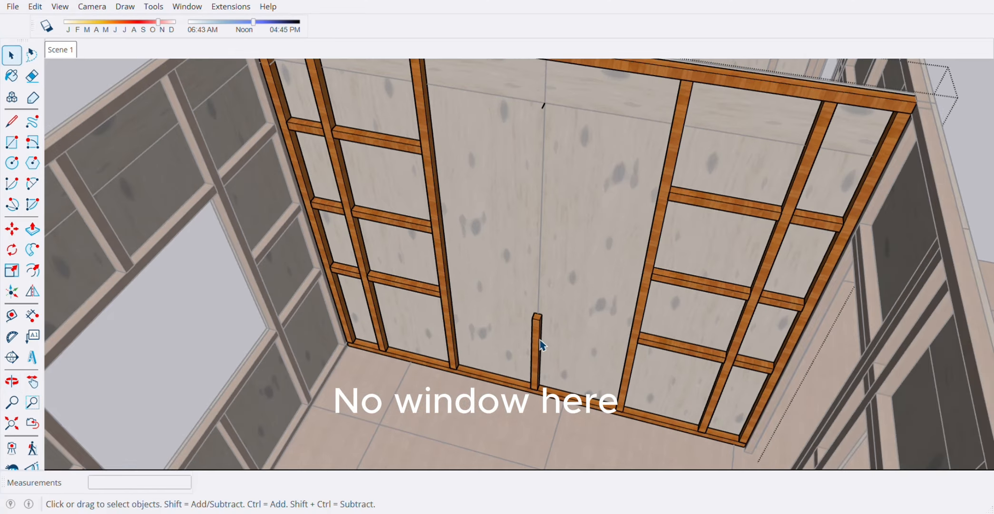
scroll(543, 340, "up", 5)
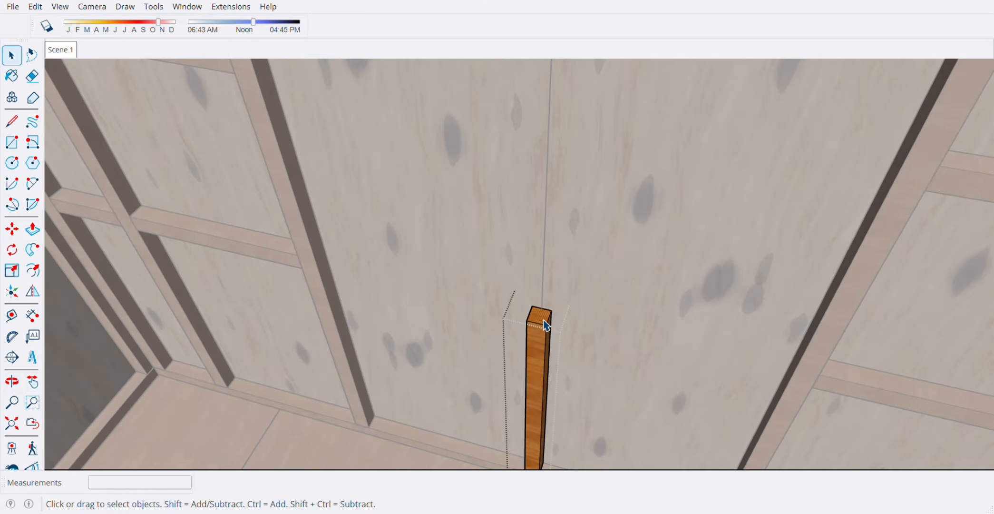
scroll(544, 270, "up", 3)
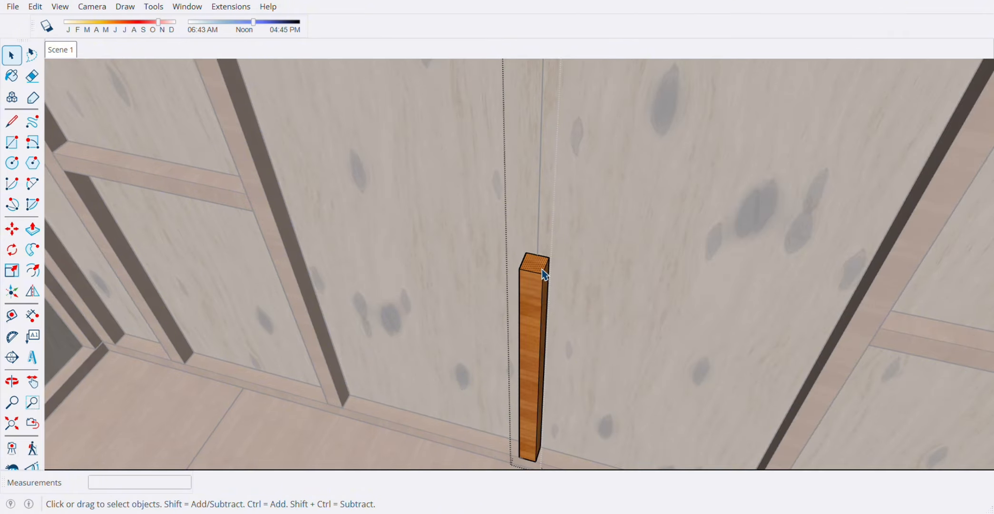
key("p")
left_click(538, 265)
scroll(529, 305, "down", 6)
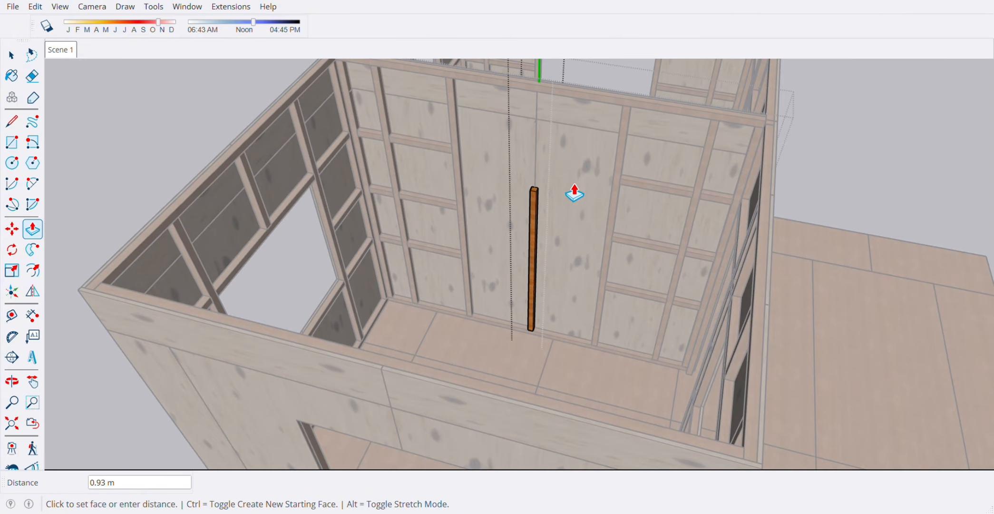
left_click(593, 103)
key("space")
middle_click_drag(594, 104, 596, 248)
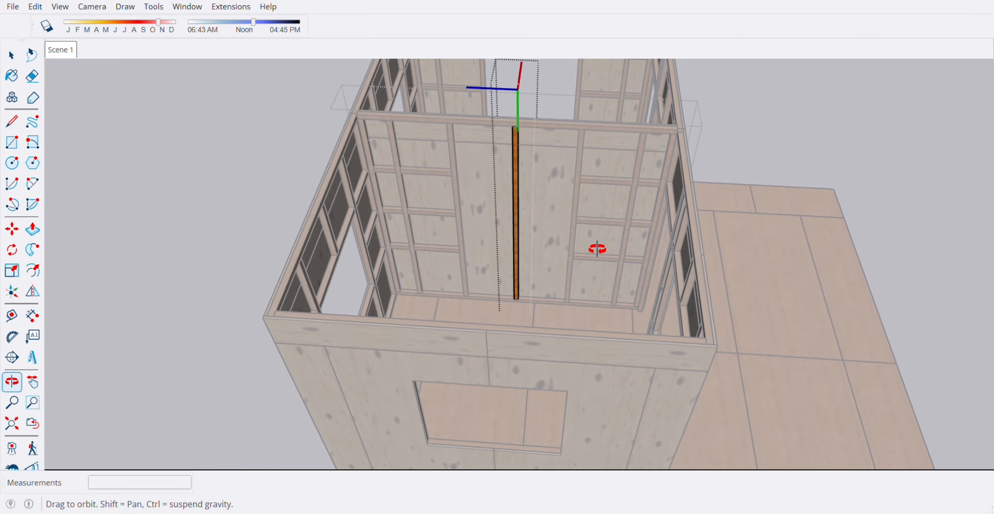
Step: Copy the three horizontal blocks left of the open middle section about 0.57 m into the adjacent bay, against the stud
double_click(510, 177)
scroll(523, 176, "up", 3)
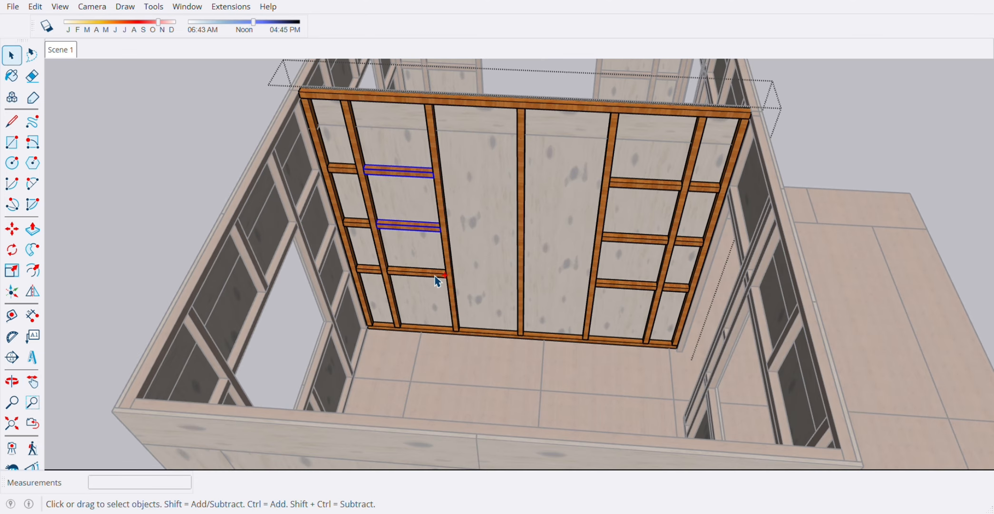
key("m")
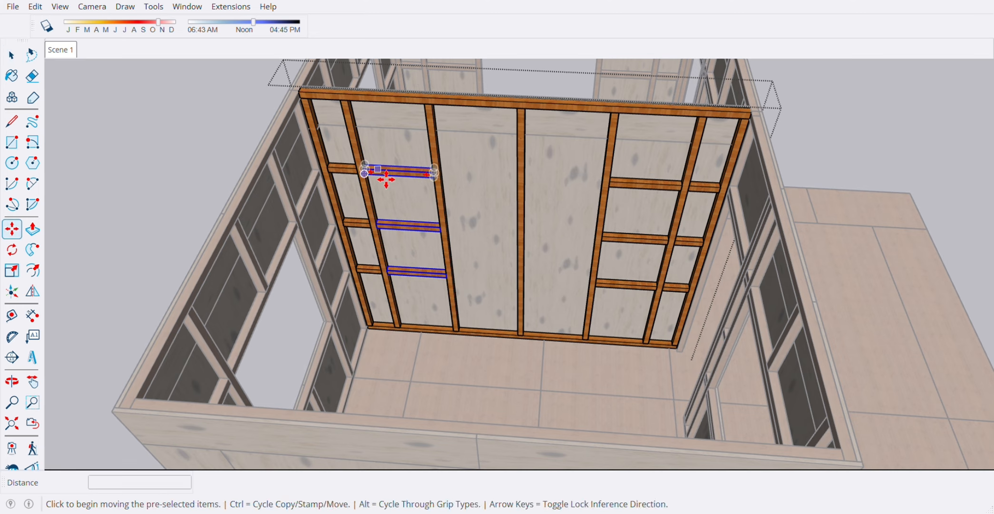
left_click(363, 171)
key("ctrl")
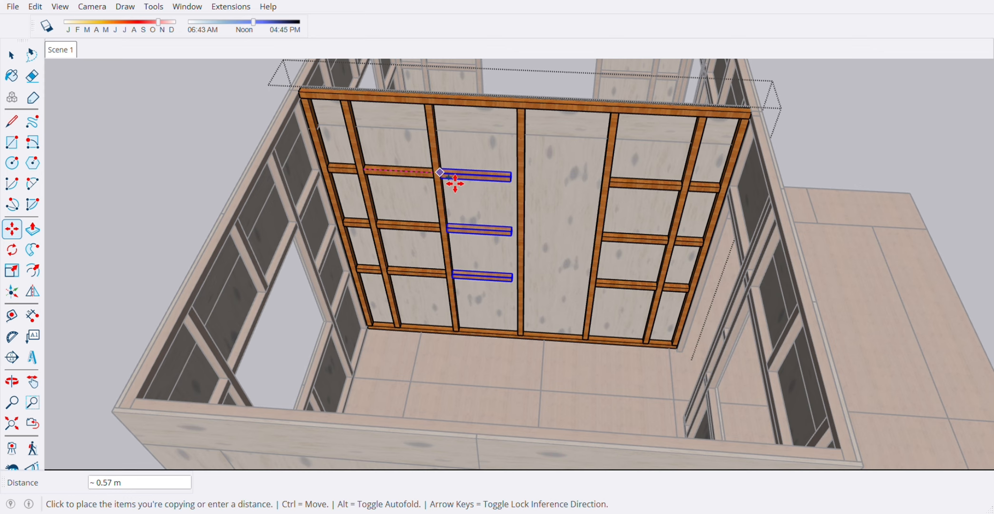
left_click(455, 183)
middle_click_drag(518, 195, 470, 194)
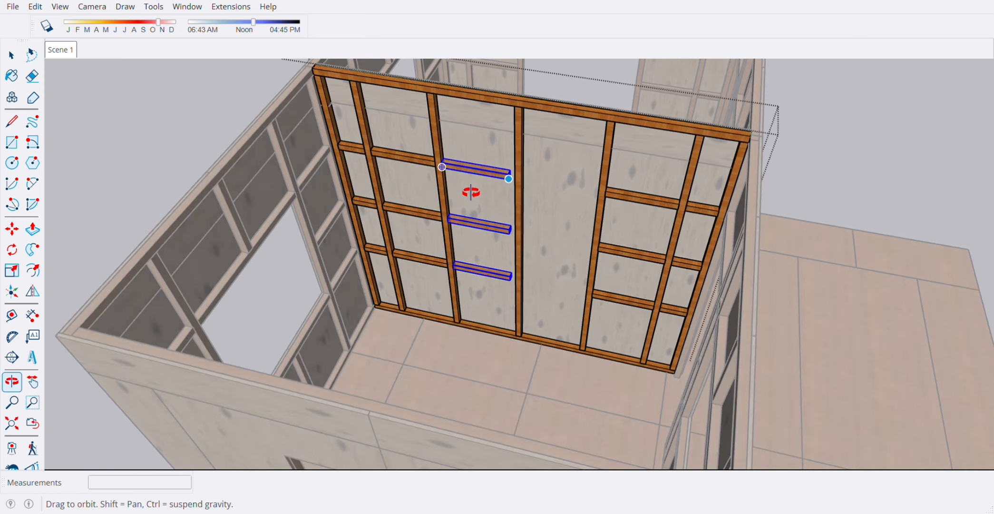
Step: Select the three copied blocks in the partition frame and make them unique from the original blocks
key("space")
scroll(515, 181, "up", 6)
double_click(509, 182)
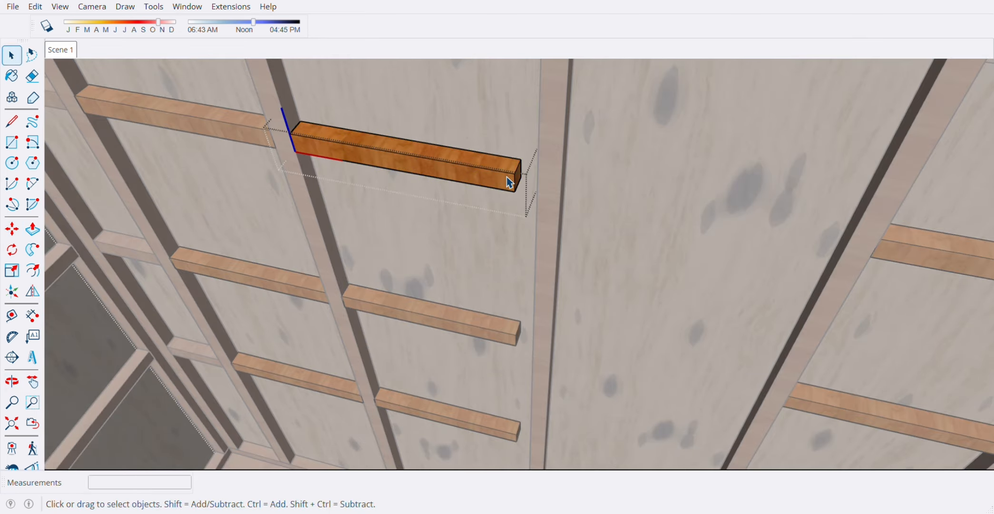
left_click(635, 201)
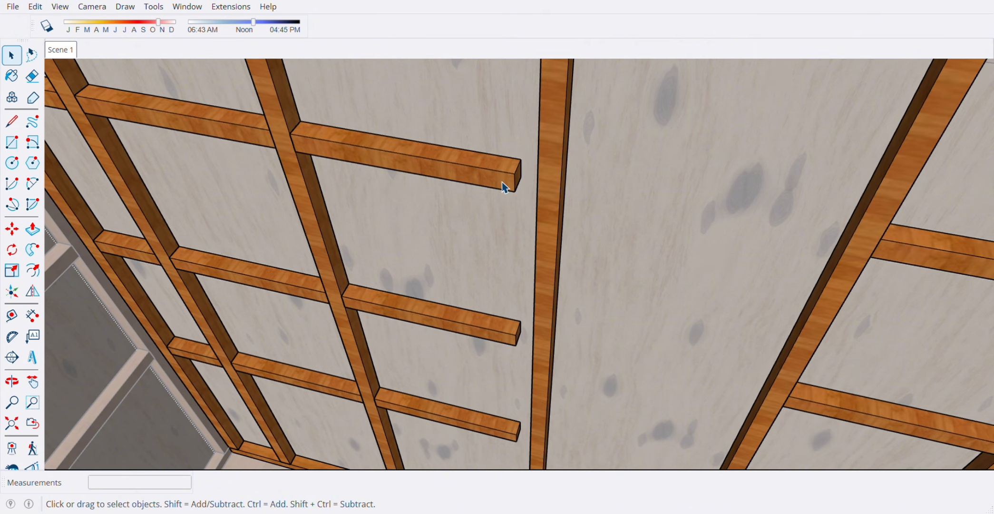
left_click(501, 182)
scroll(502, 182, "down", 2)
left_click(493, 312, "shift")
left_click(487, 390, "shift")
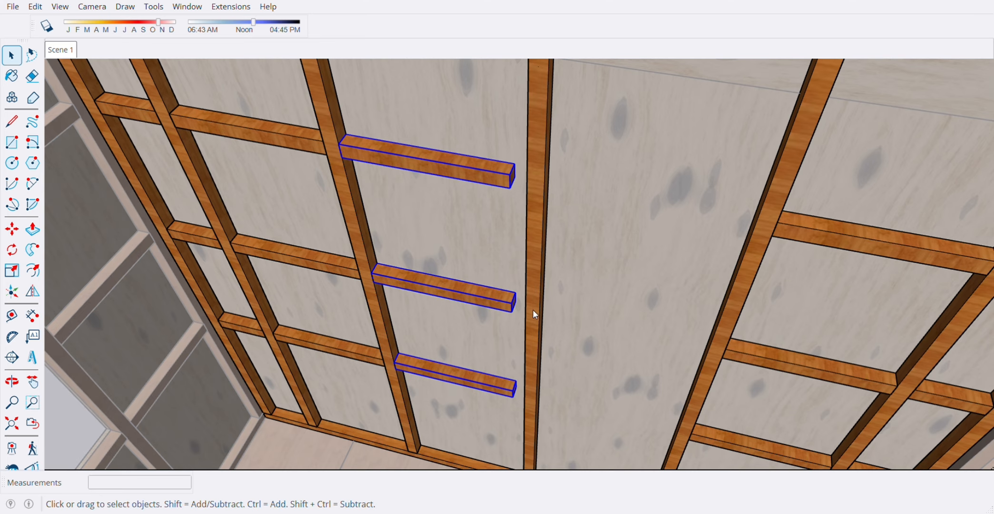
Step: Extend the end of the copied blocks by 0.05 m with Push/Pull so they meet the centre stud
scroll(519, 185, "up", 5)
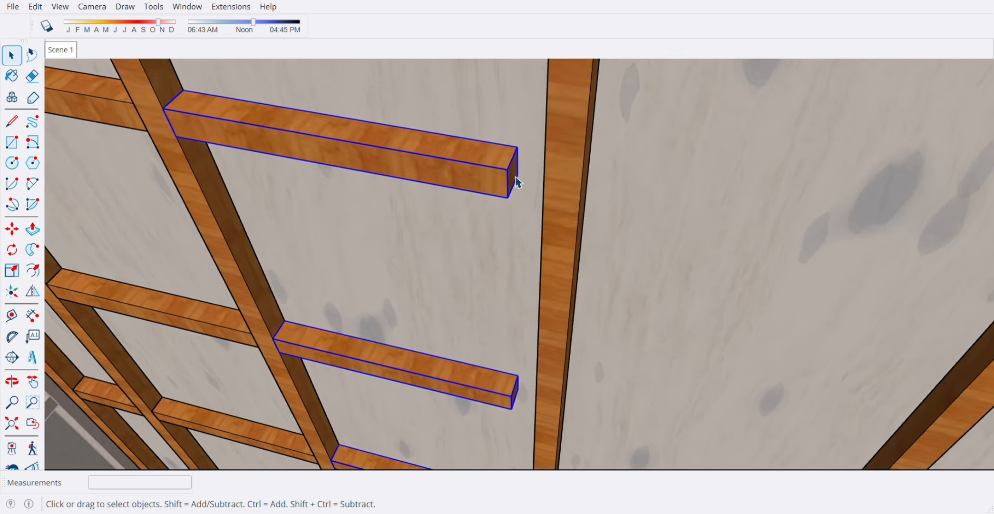
double_click(518, 176)
key("ctrl+a")
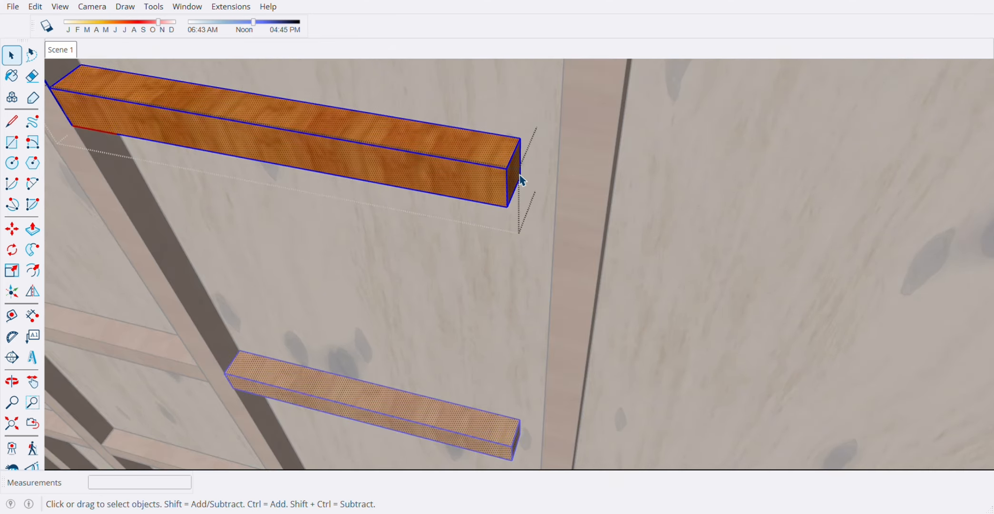
key("p")
left_click(520, 179)
left_click(556, 146)
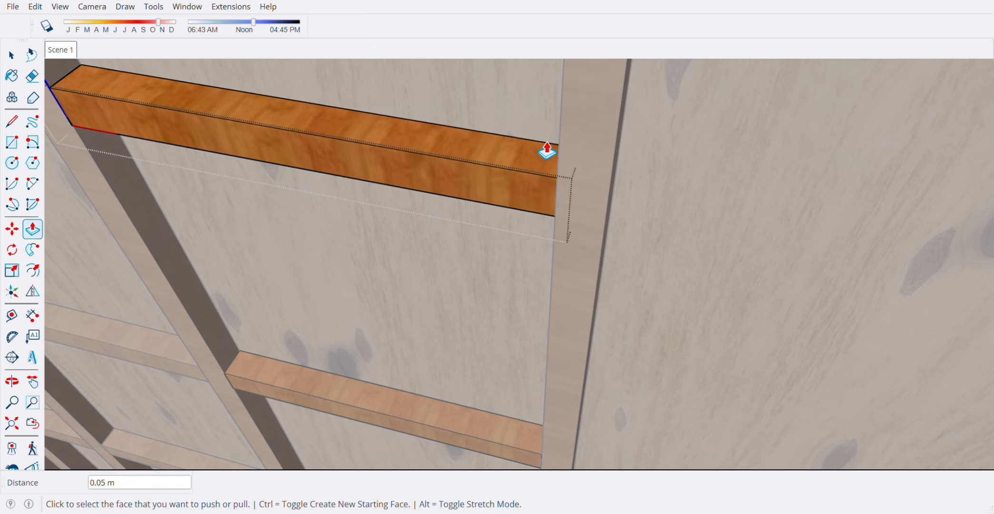
key("space")
Step: Copy the three lengthened blocks into the bay on the other side of the centre stud
scroll(477, 177, "down", 8)
middle_click_drag(477, 210, 565, 237)
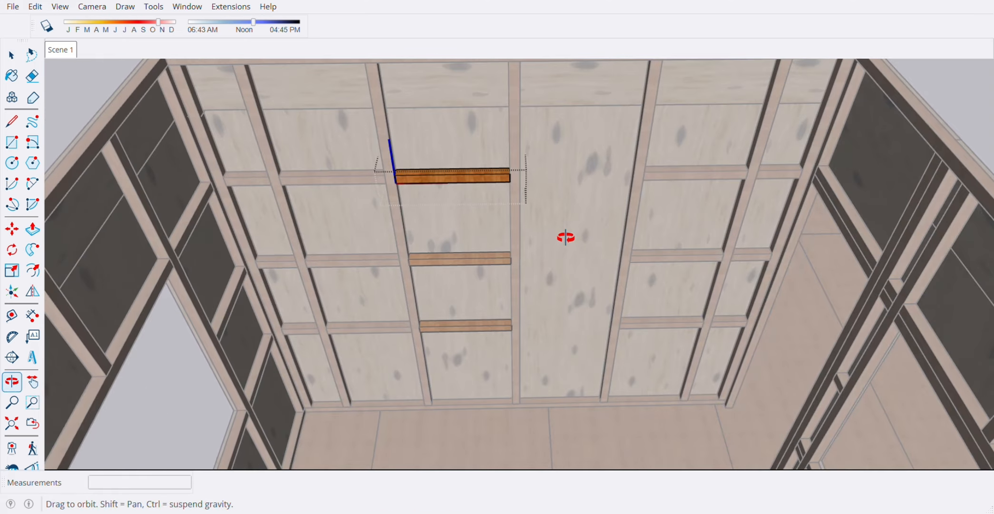
left_click(670, 380)
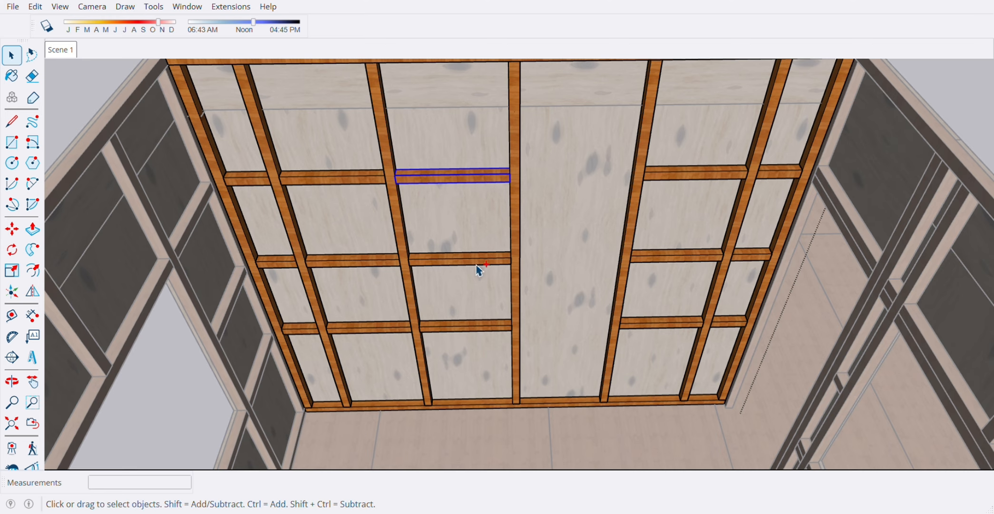
key("m")
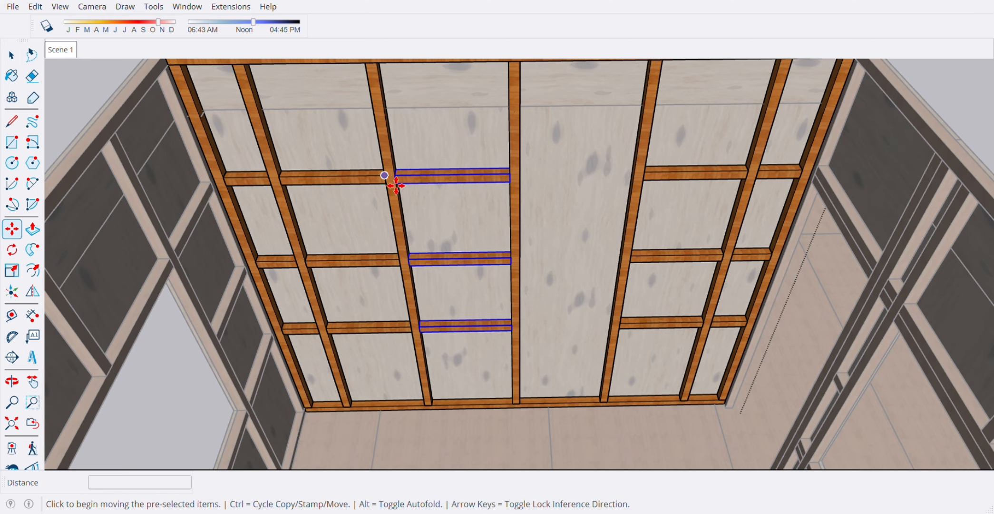
left_click(384, 175)
key("ctrl")
left_click(519, 184)
key("space")
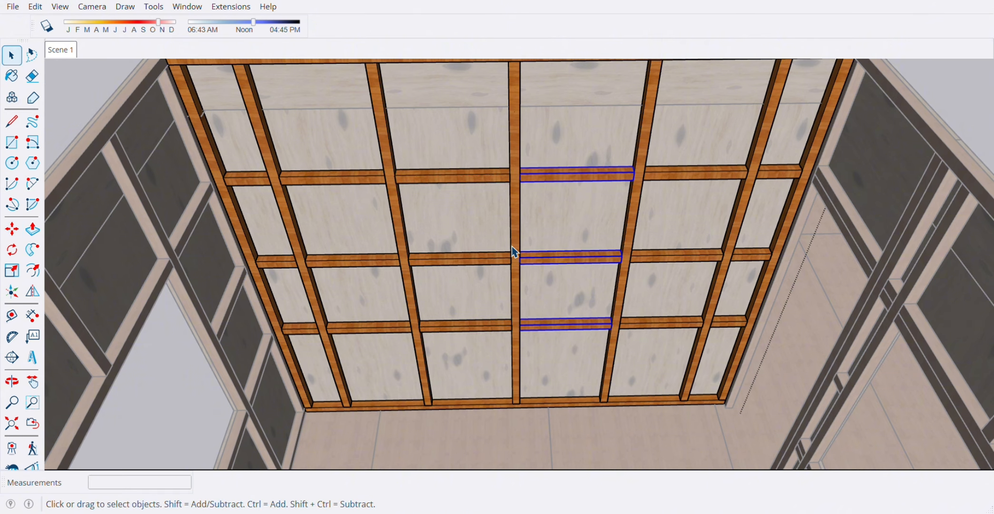
Step: Leave the frame group and examine the finished partition wall and the plywood-covered exterior of the house
scroll(530, 253, "up", 2)
mouse_move(555, 294)
middle_mouse_down()
mouse_move(556, 276)
mouse_move(530, 326)
mouse_move(540, 300)
middle_mouse_up()
scroll(530, 325, "down", 2)
scroll(543, 328, "down", 2)
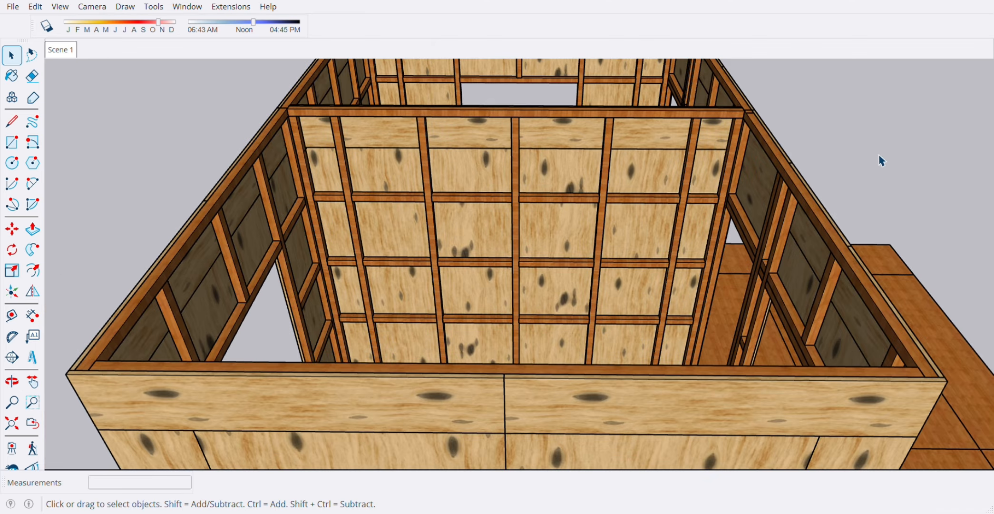
middle_click_drag(881, 160, 714, 297)
scroll(597, 286, "down", 5)
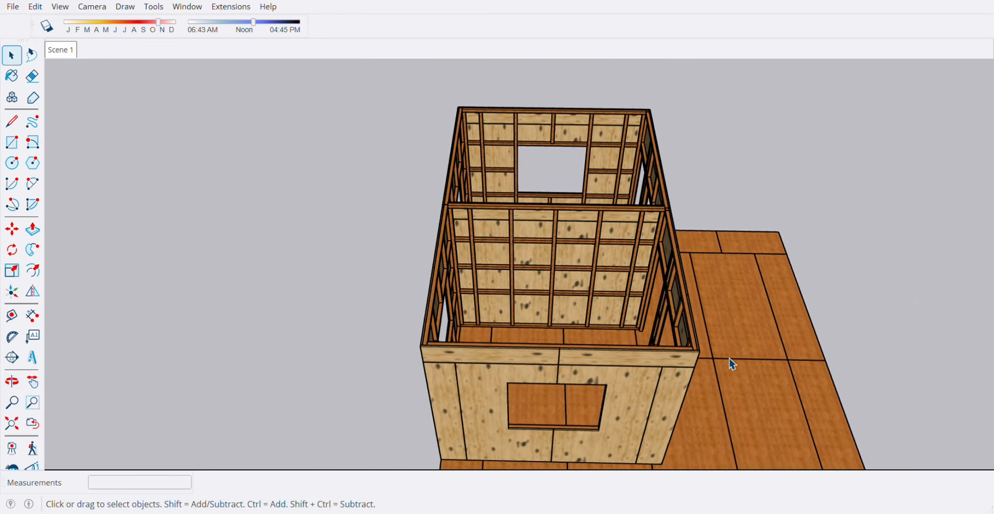
middle_click_drag(733, 364, 625, 177)
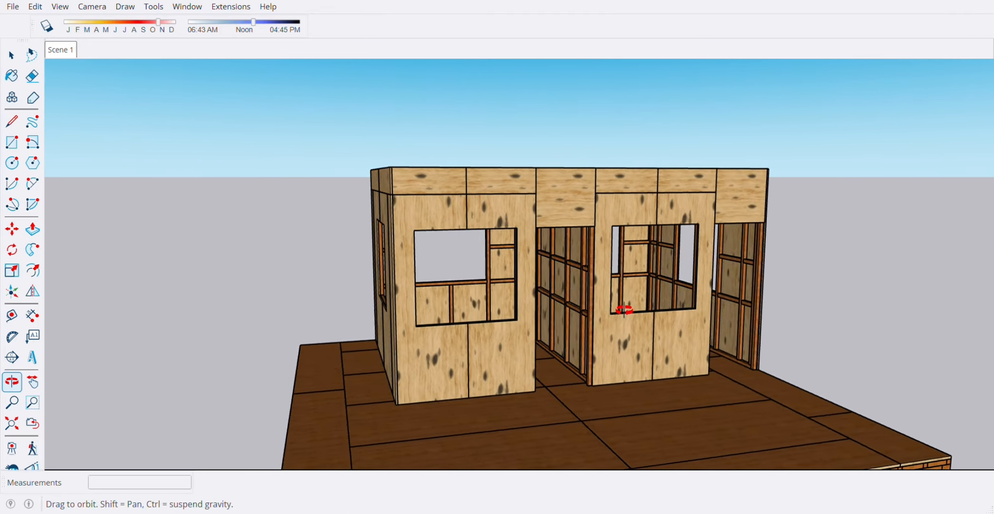